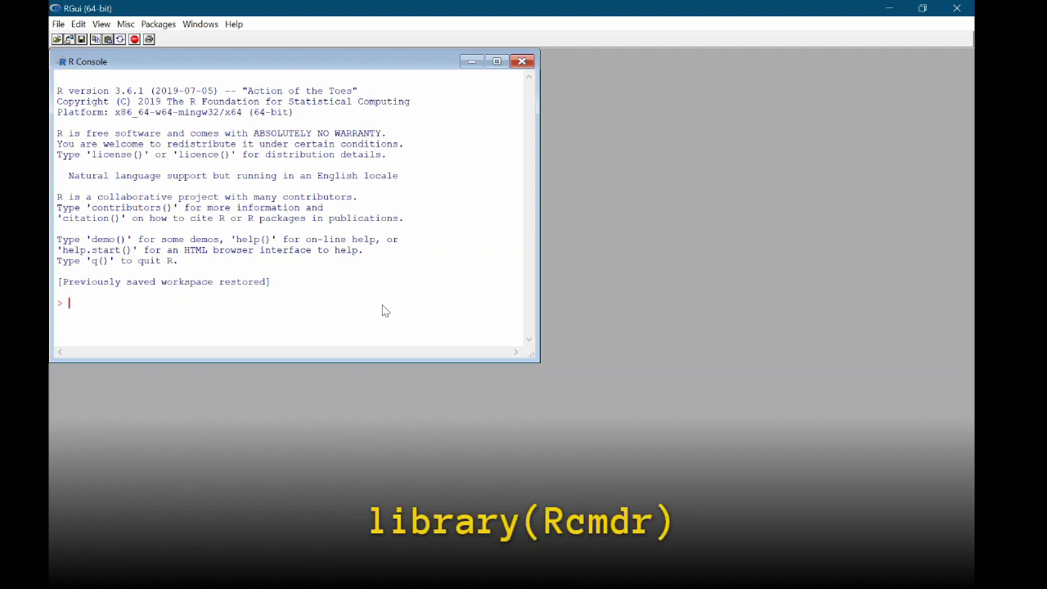
# Step: Launch R Commander by running library(Rcmdr) in the R Console
pyautogui.write('library(Rcmdr)')
pyautogui.press('Return')
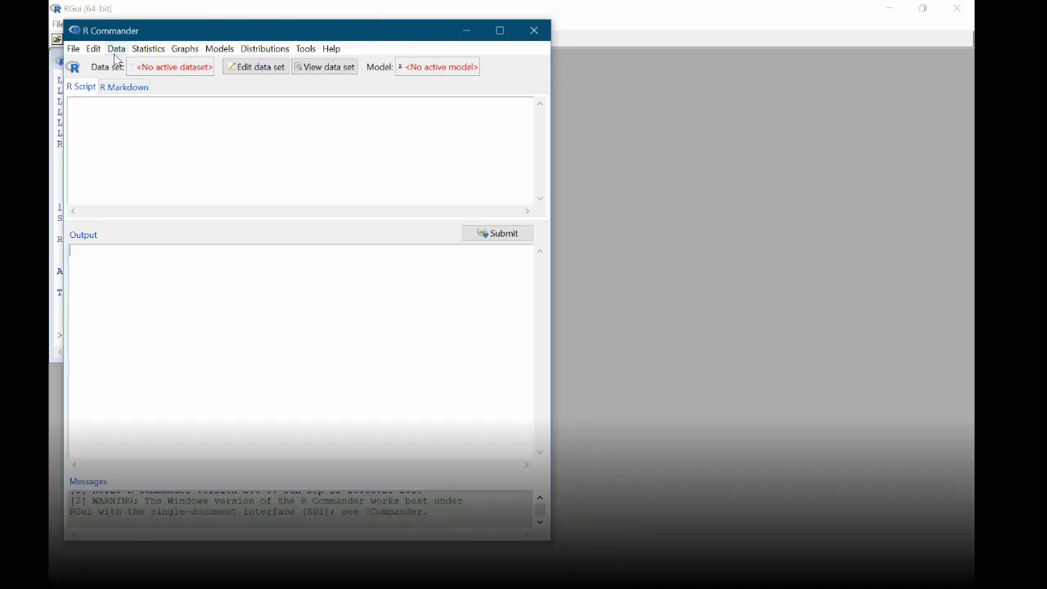
# Step: Load CommuteStress.RData from the Prelab 4 folder as the active data set
pyautogui.click(117, 49)
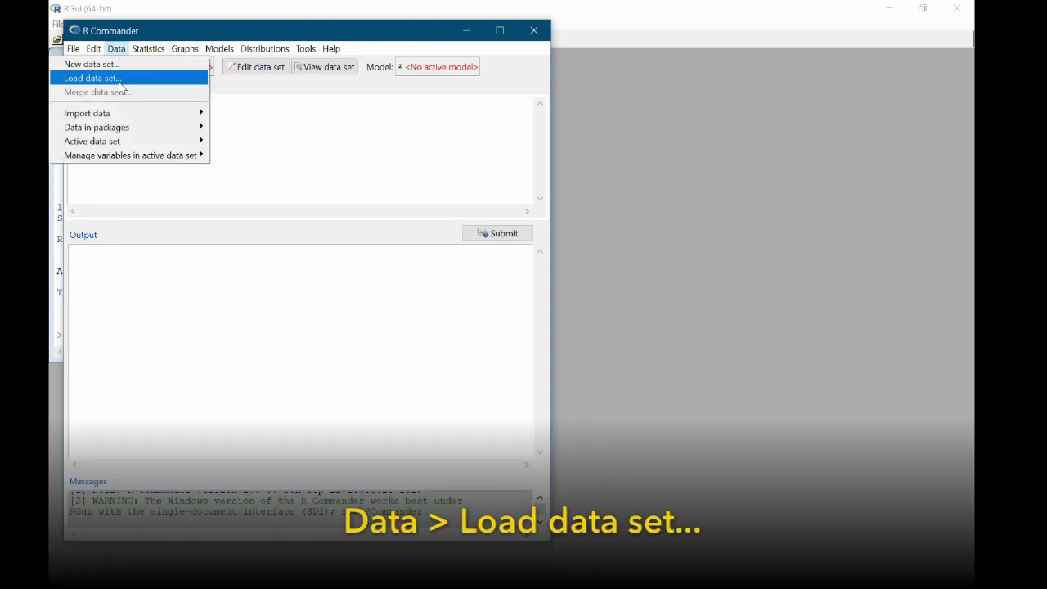
pyautogui.click(115, 78)
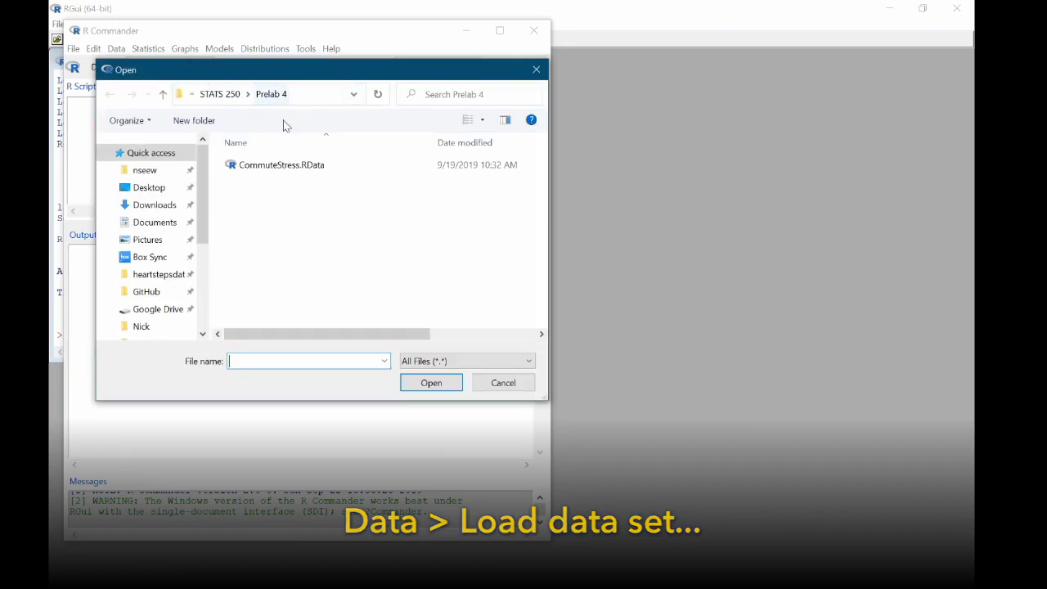
pyautogui.doubleClick(327, 167)
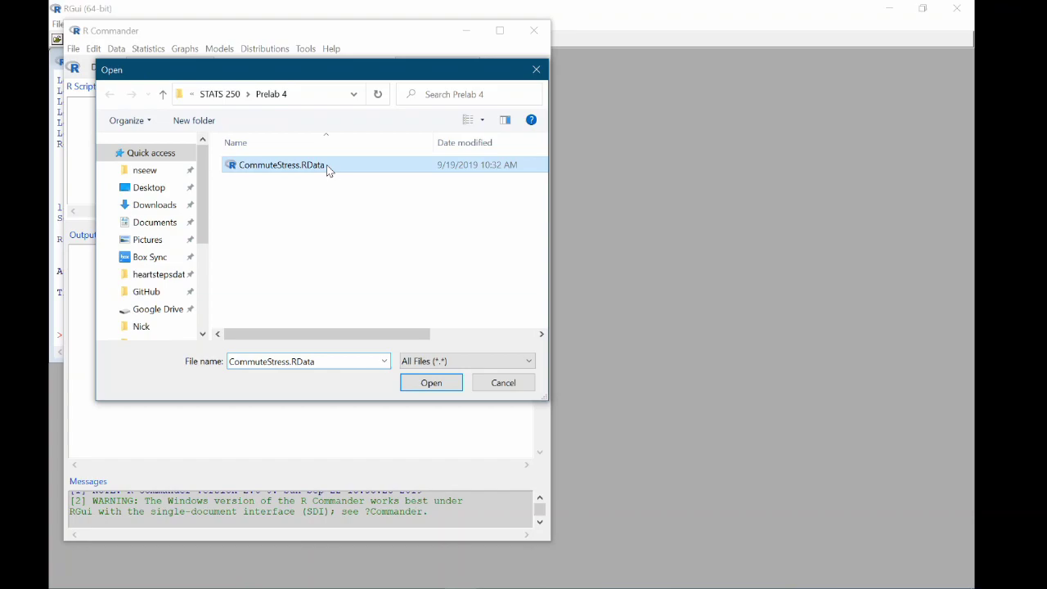
pyautogui.click(493, 385)
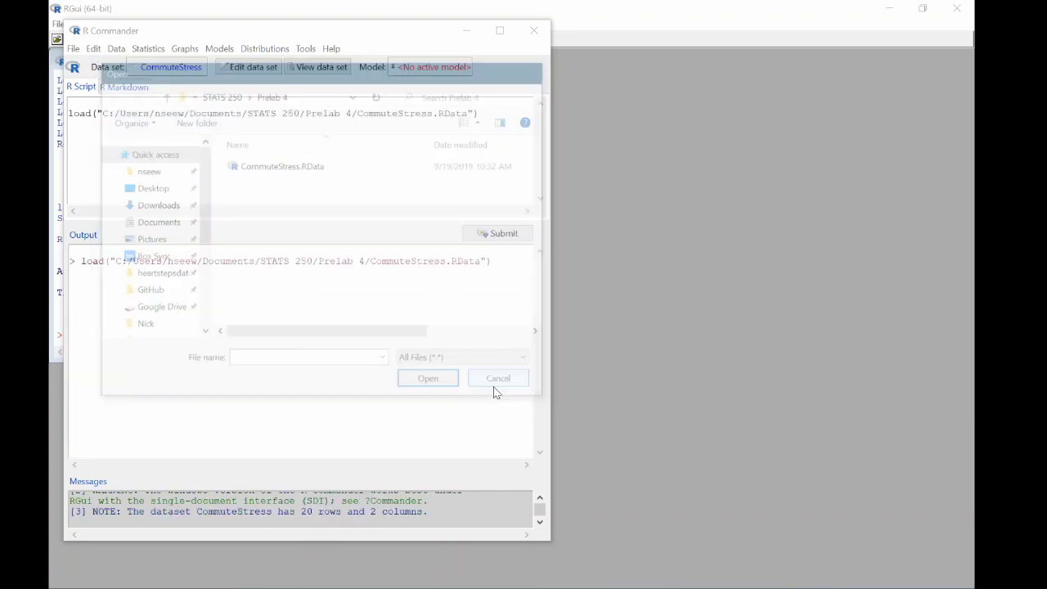
pyautogui.click(196, 33)
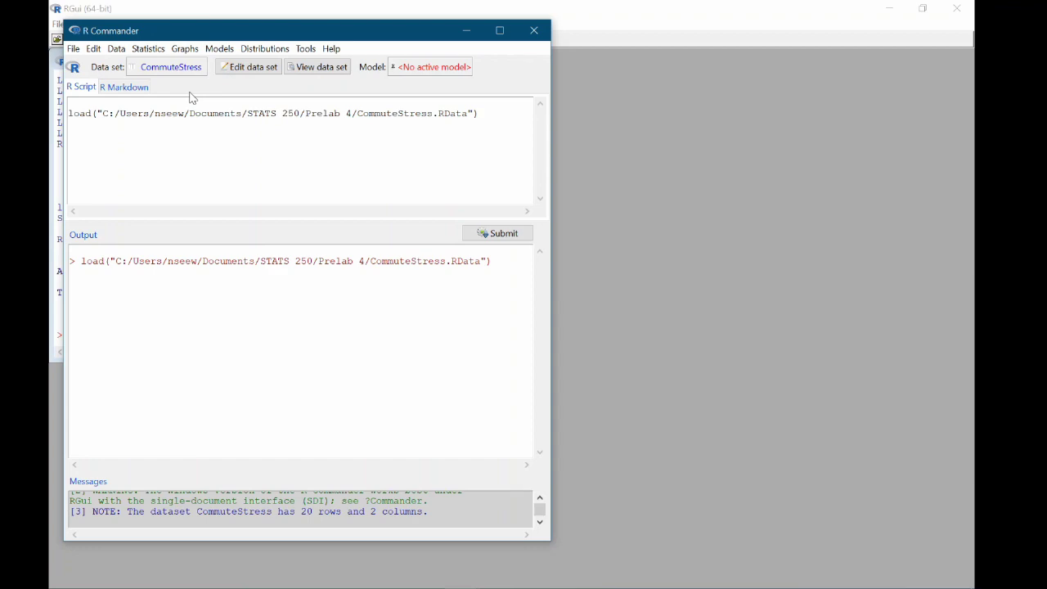
# Step: Apply a scatterplot with Miles on x and Stress on y, then view the graph
pyautogui.click(185, 48)
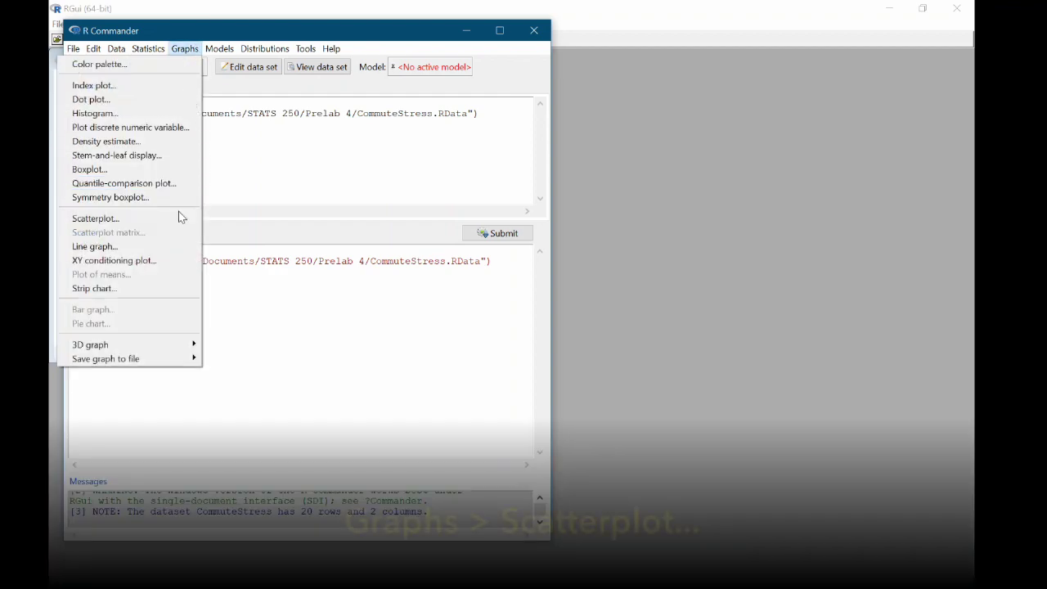
pyautogui.click(179, 218)
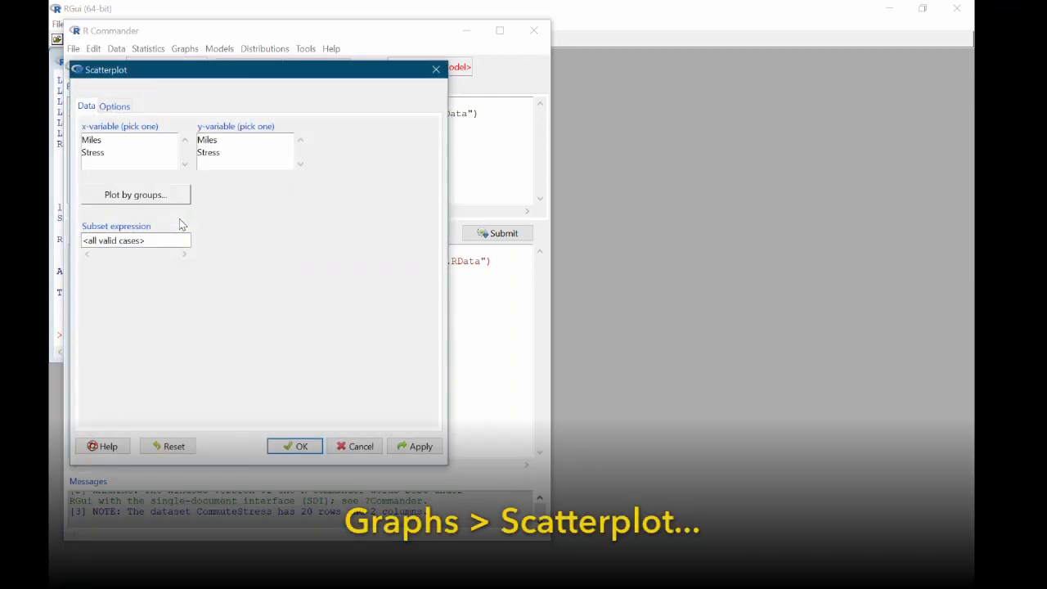
pyautogui.click(158, 143)
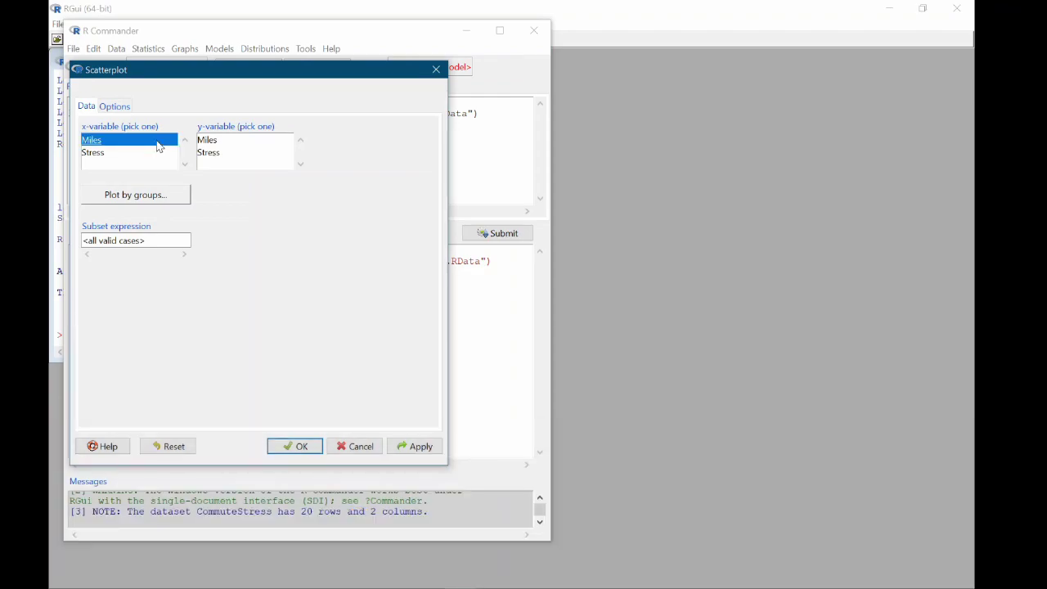
pyautogui.click(214, 156)
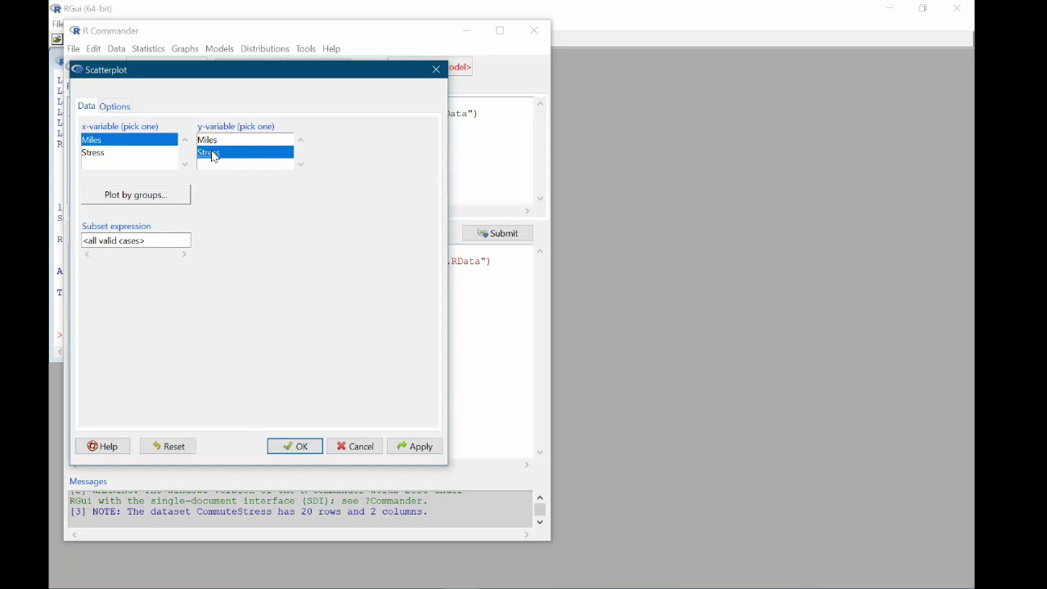
pyautogui.click(417, 451)
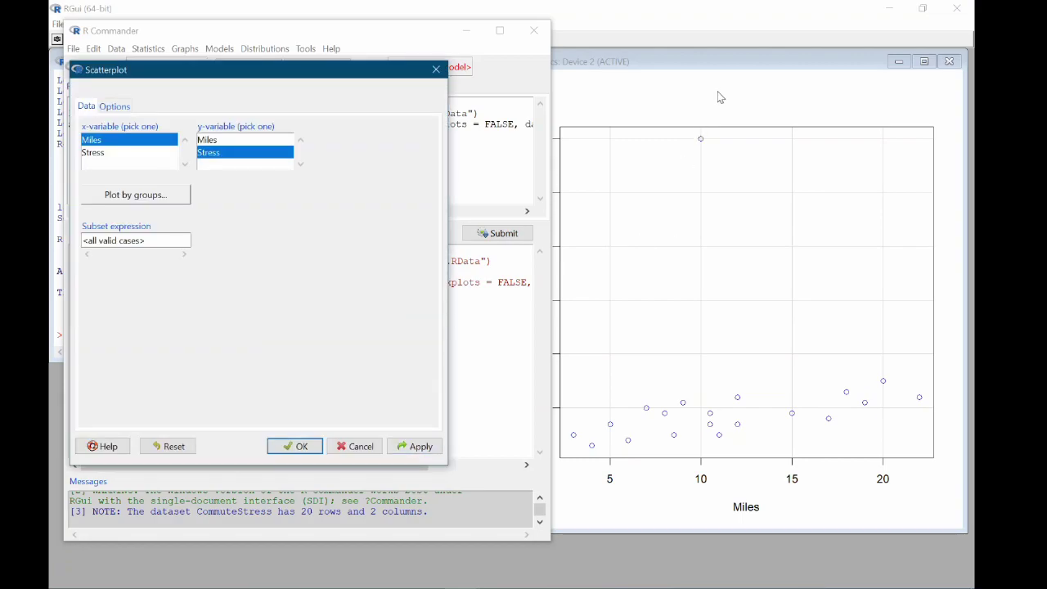
pyautogui.click(722, 61)
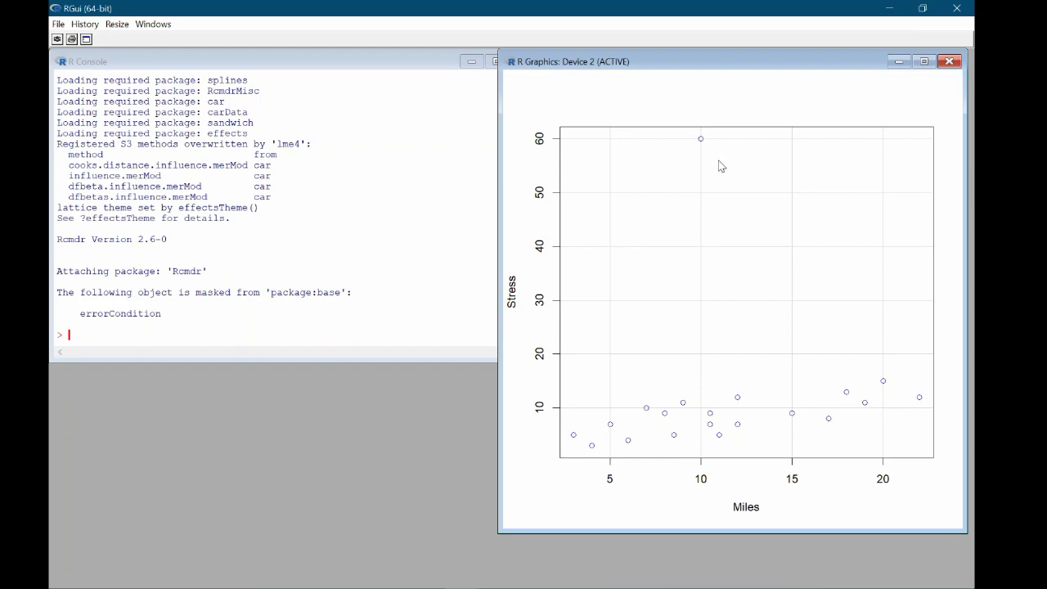
# Step: Redraw the scatterplot with Identify Points set to Automatically, labelling observation 15
pyautogui.hotkey('alt', 'Tab')
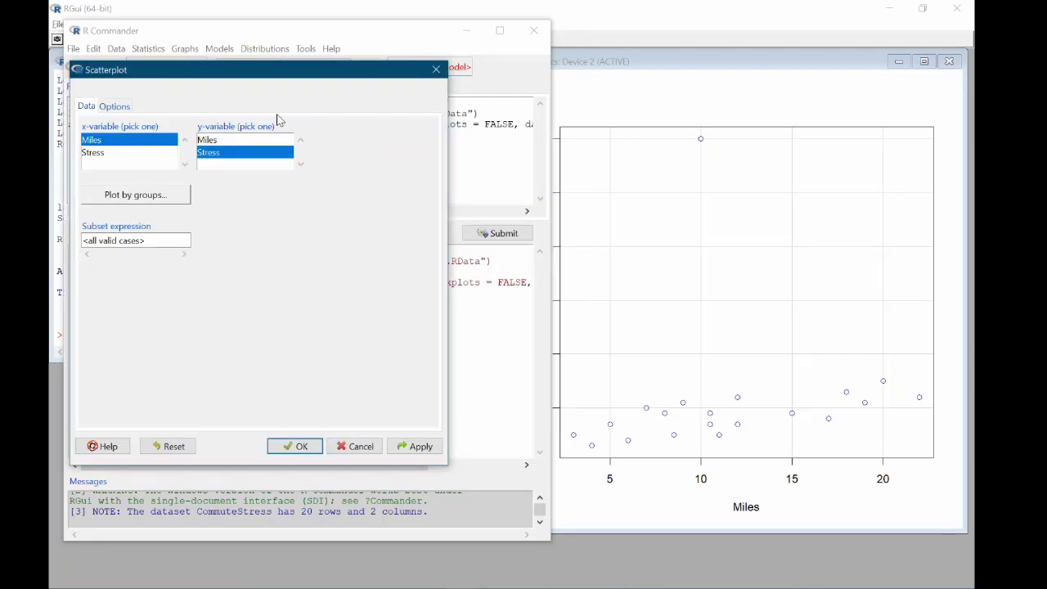
pyautogui.click(122, 109)
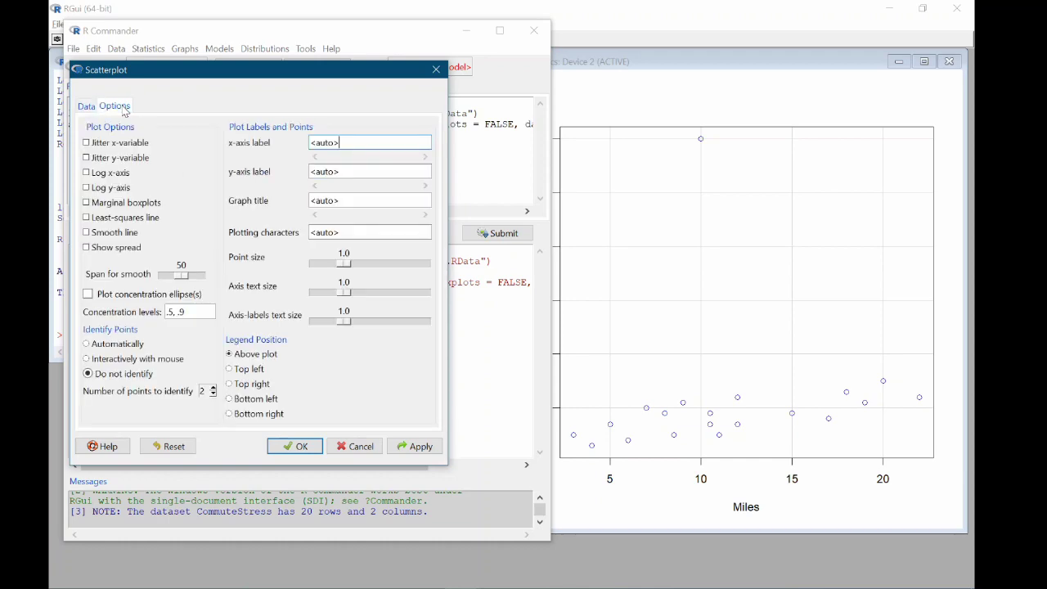
pyautogui.click(95, 349)
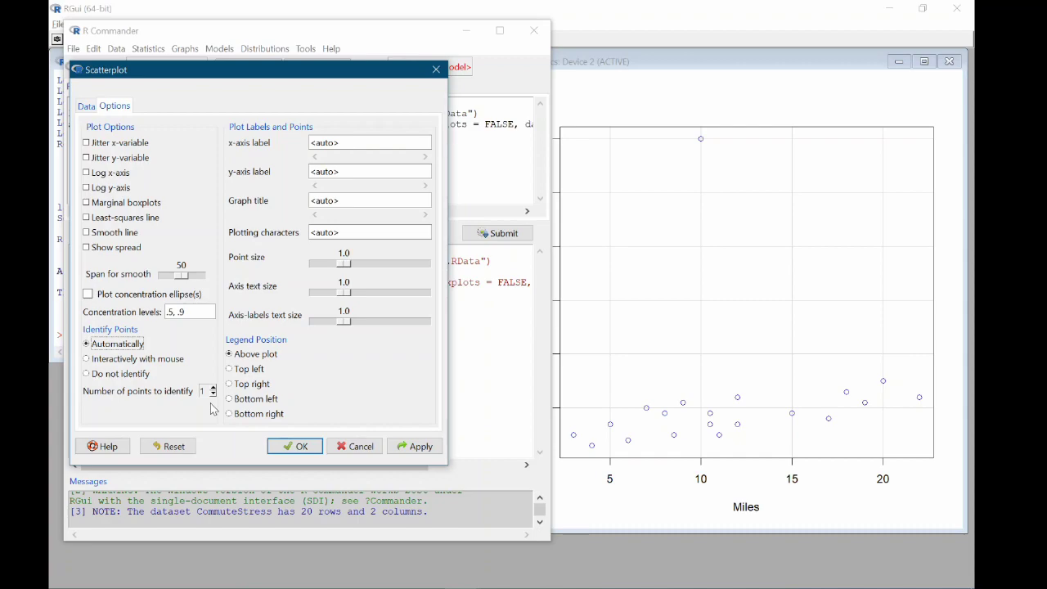
pyautogui.click(292, 447)
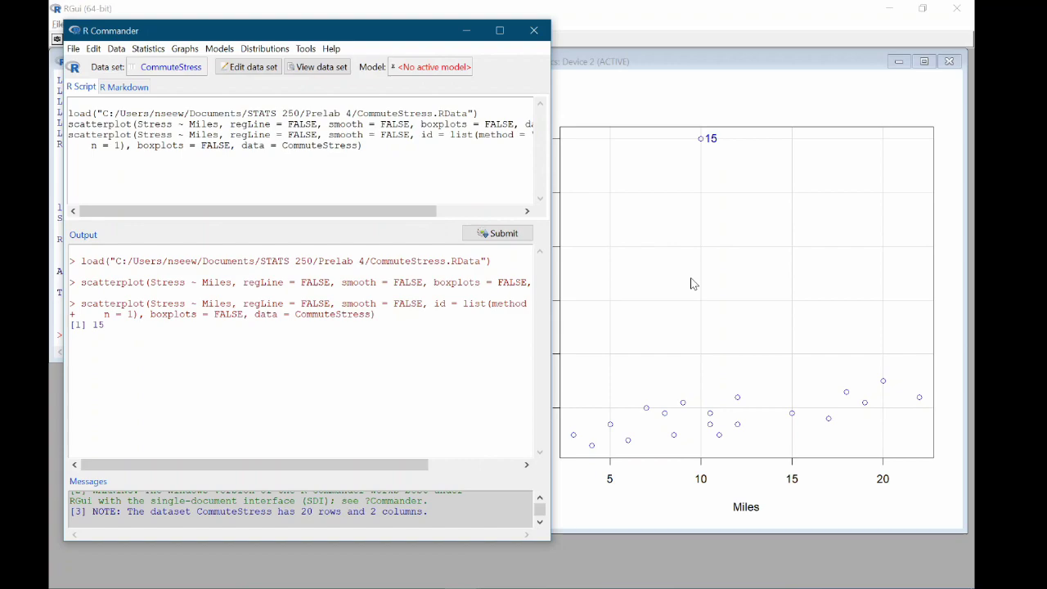
pyautogui.click(780, 57)
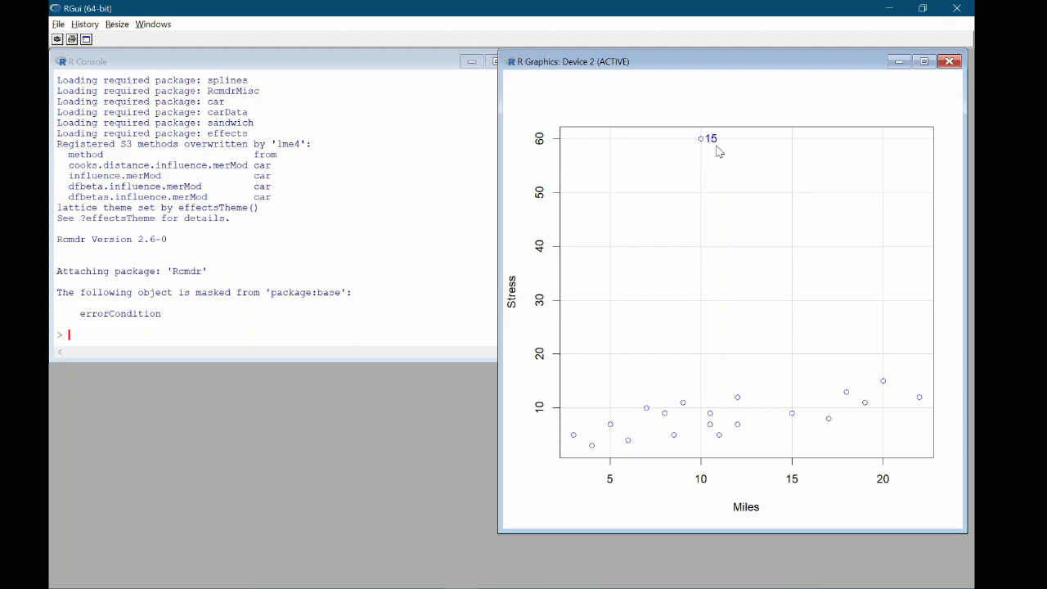
pyautogui.hotkey('alt', 'Tab')
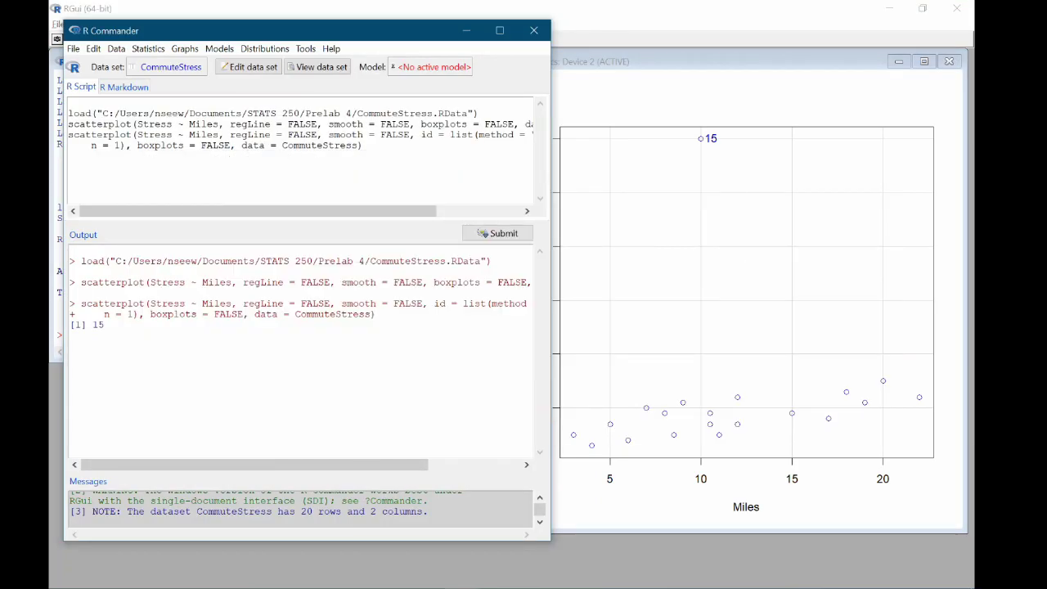
# Step: In the data editor, change row 15's Stress from 60 to 6 and save
pyautogui.click(266, 73)
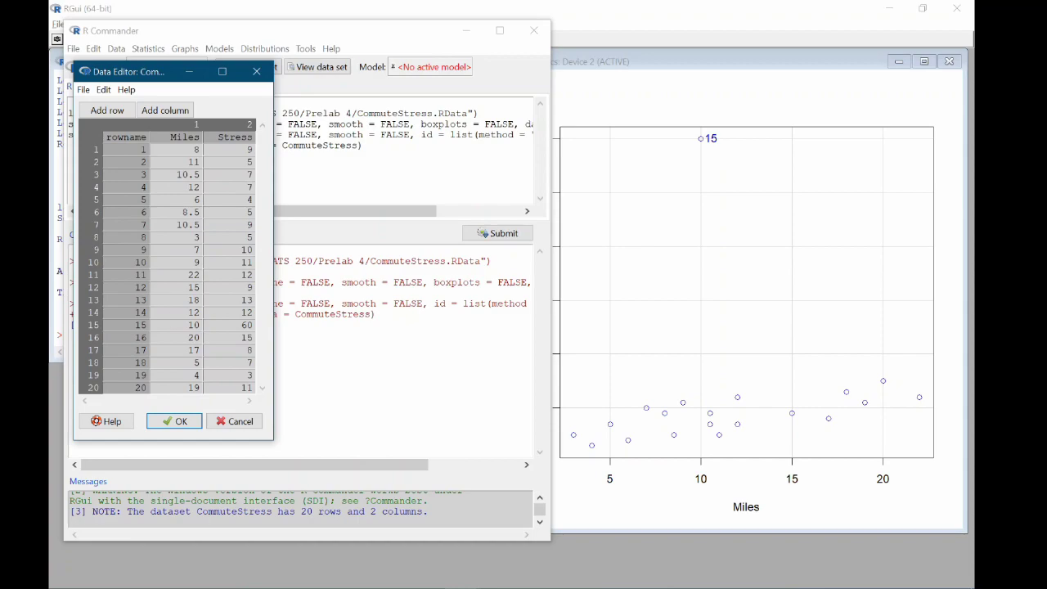
pyautogui.click(188, 325)
pyautogui.click(188, 325)
pyautogui.press('Tab')
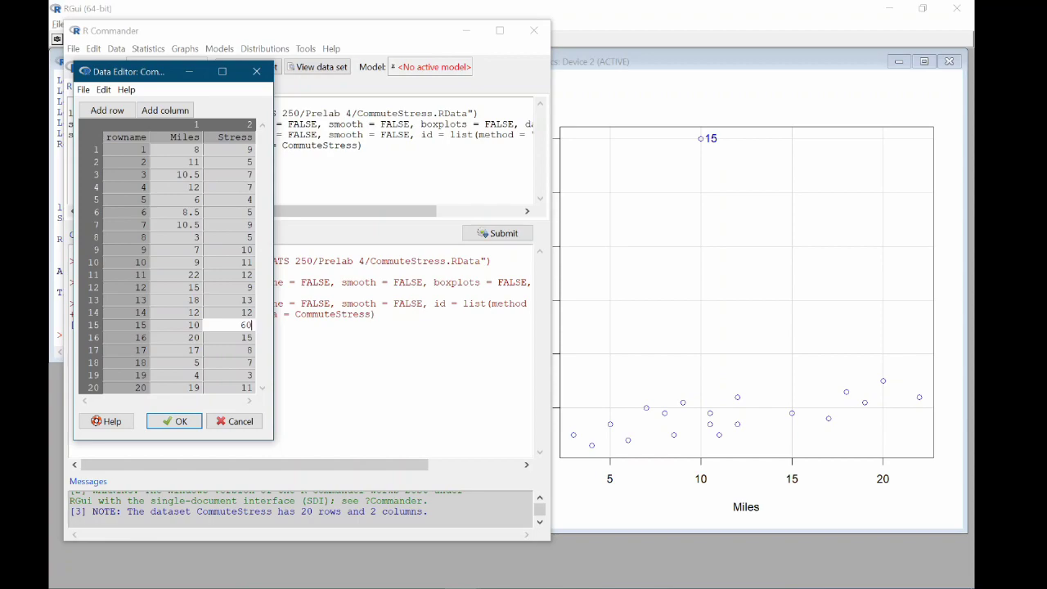
pyautogui.press('BackSpace')
pyautogui.click(178, 420)
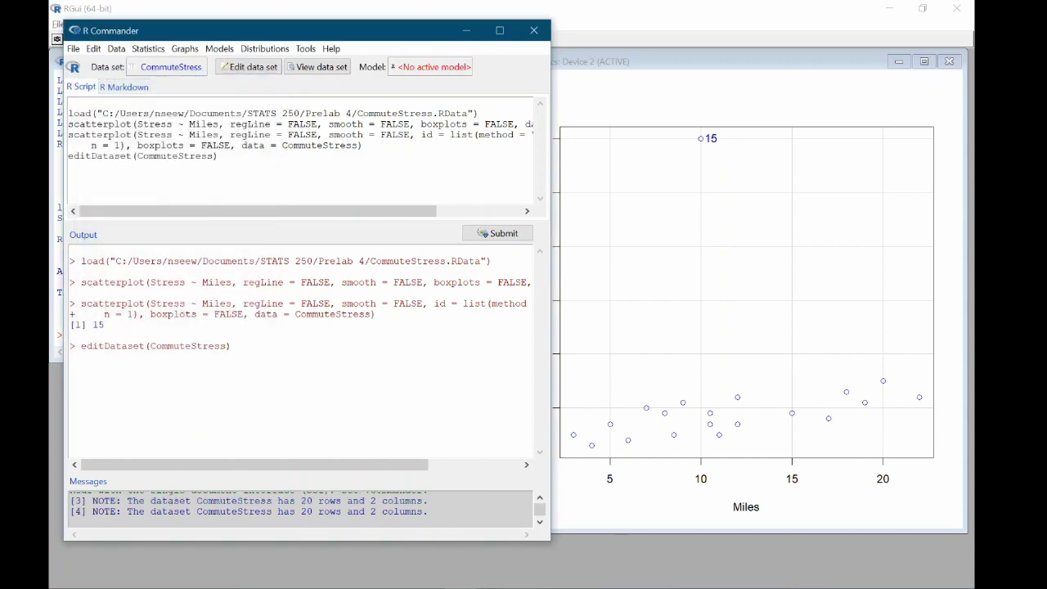
# Step: Redraw the Stress vs Miles scatterplot from the corrected data and inspect it
pyautogui.click(186, 49)
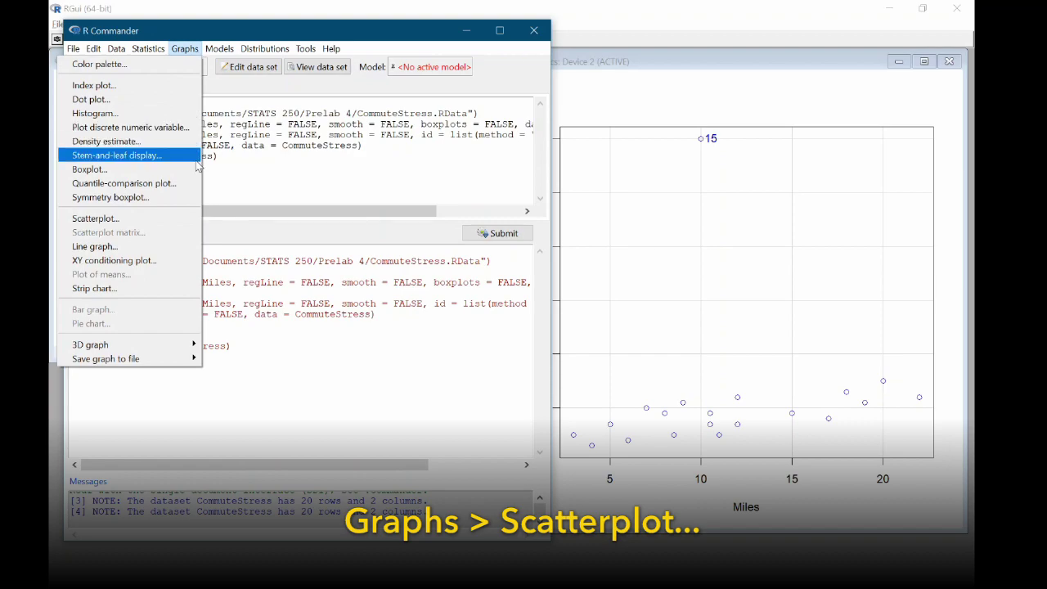
pyautogui.click(191, 218)
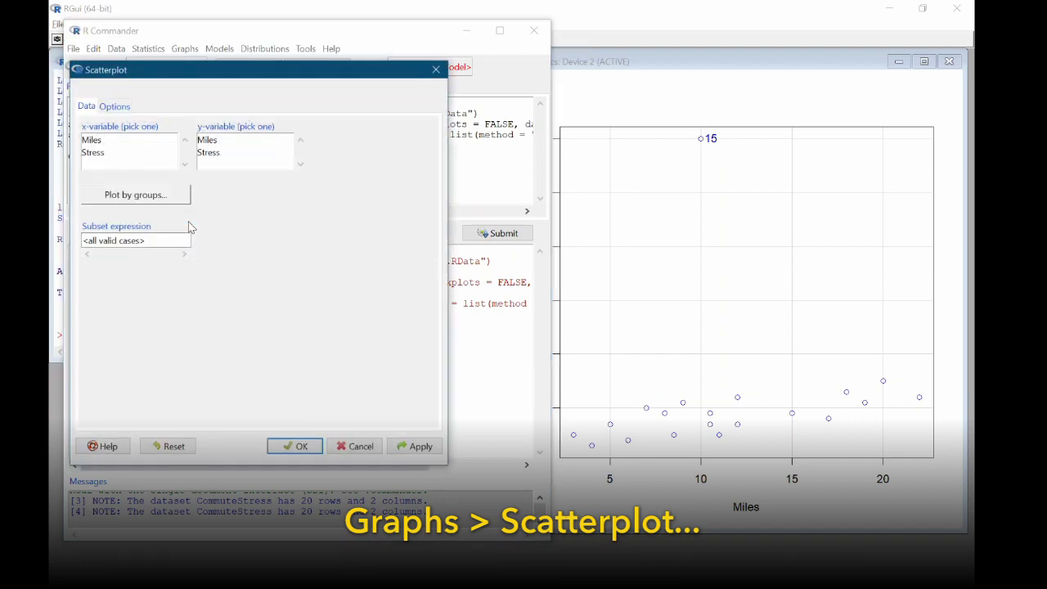
pyautogui.click(148, 145)
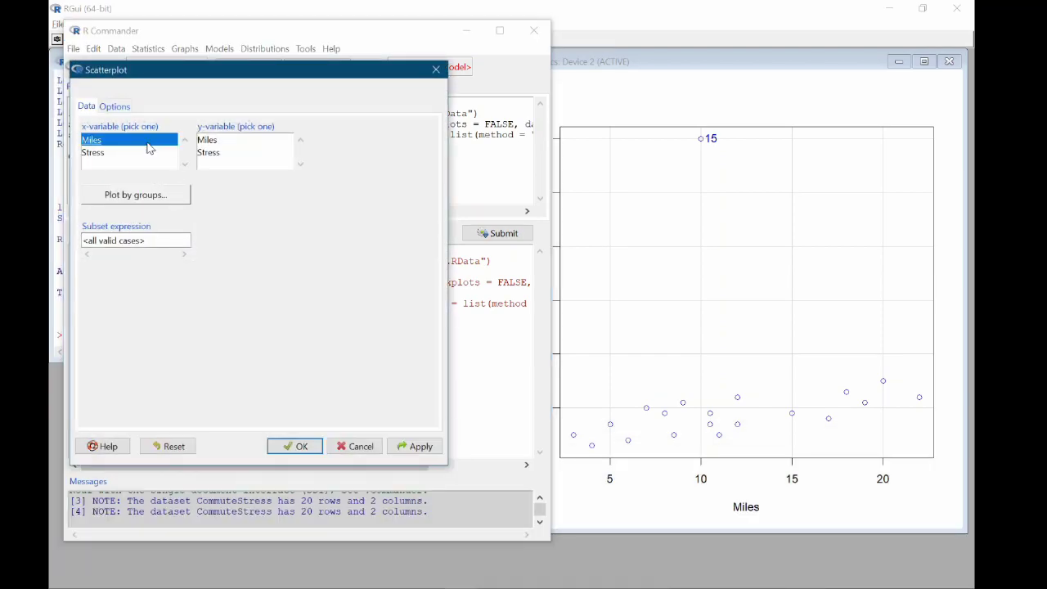
pyautogui.click(206, 156)
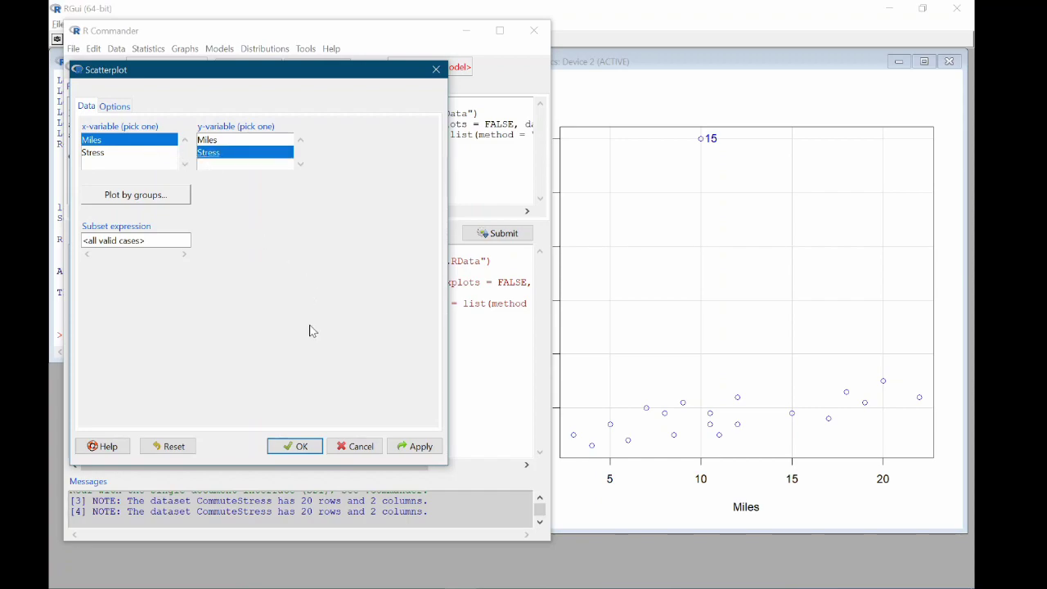
pyautogui.click(301, 445)
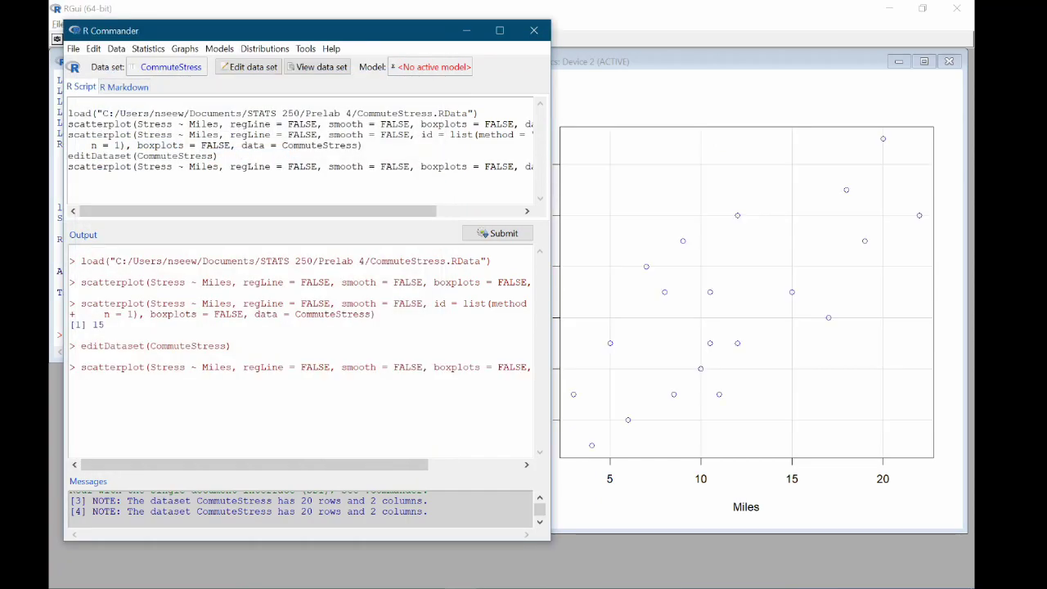
pyautogui.click(757, 105)
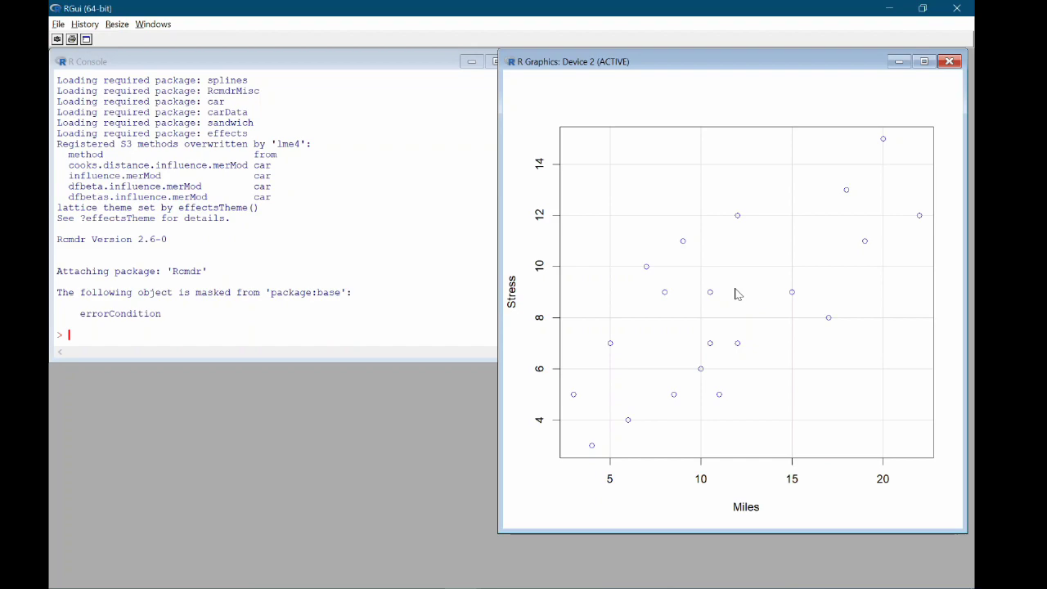
pyautogui.hotkey('alt', 'Tab')
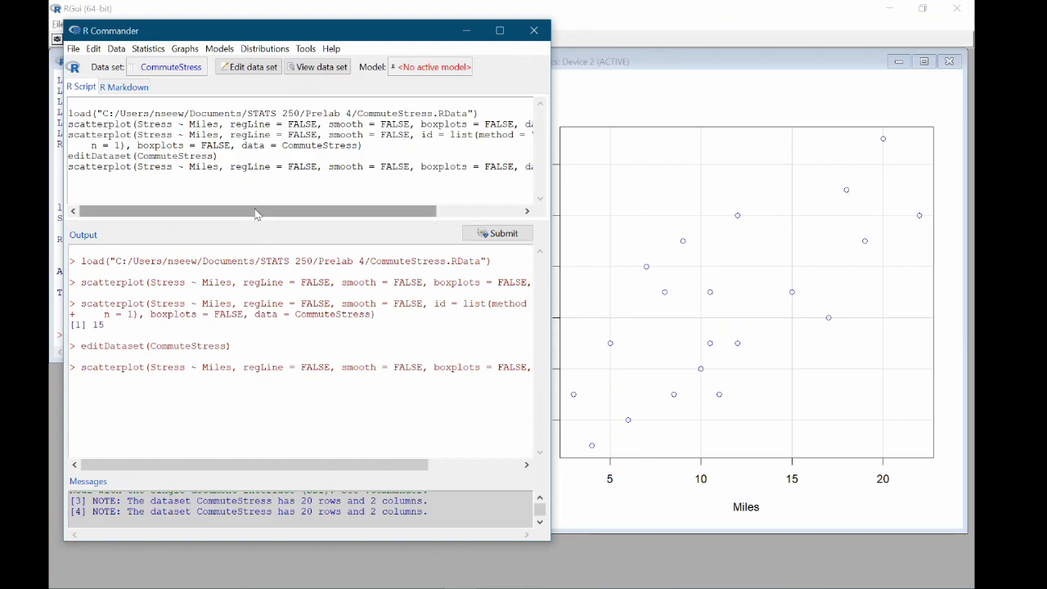
# Step: Remove row 15 from CommuteStress and overwrite the data set, leaving 19 rows
pyautogui.click(120, 49)
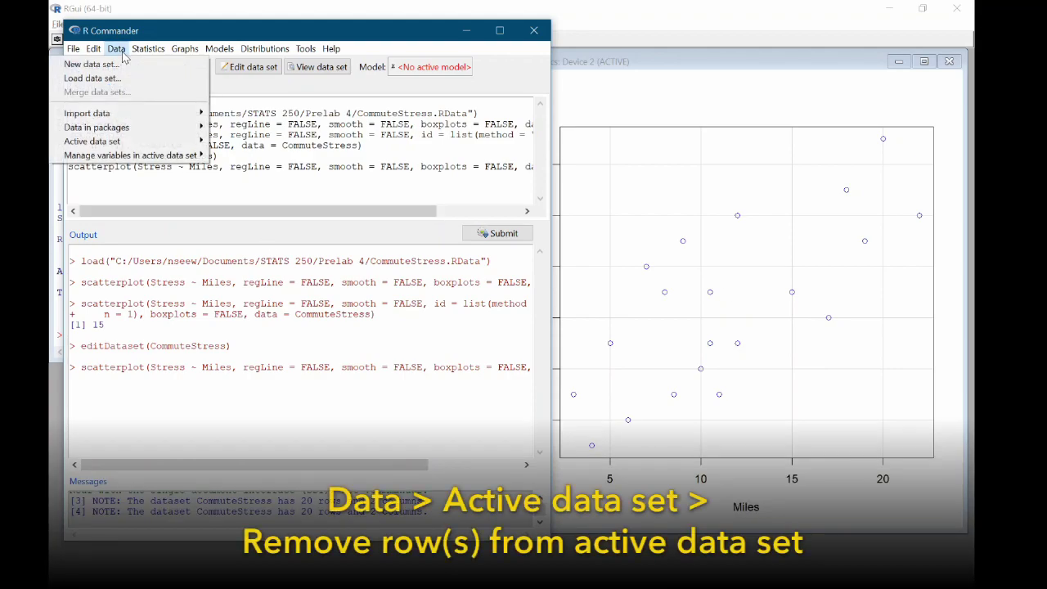
pyautogui.moveTo(152, 145)
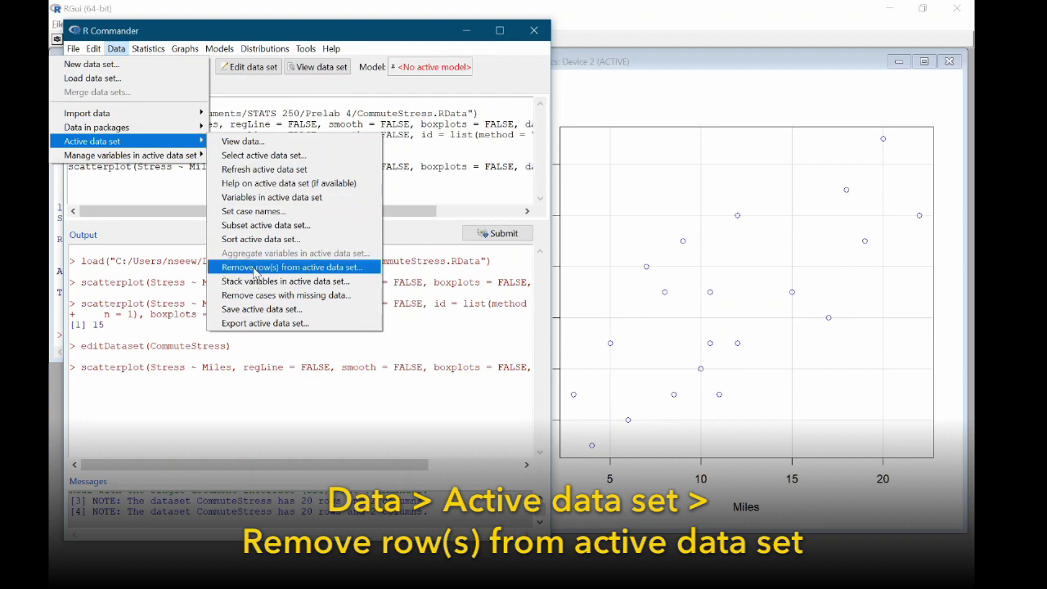
pyautogui.click(254, 270)
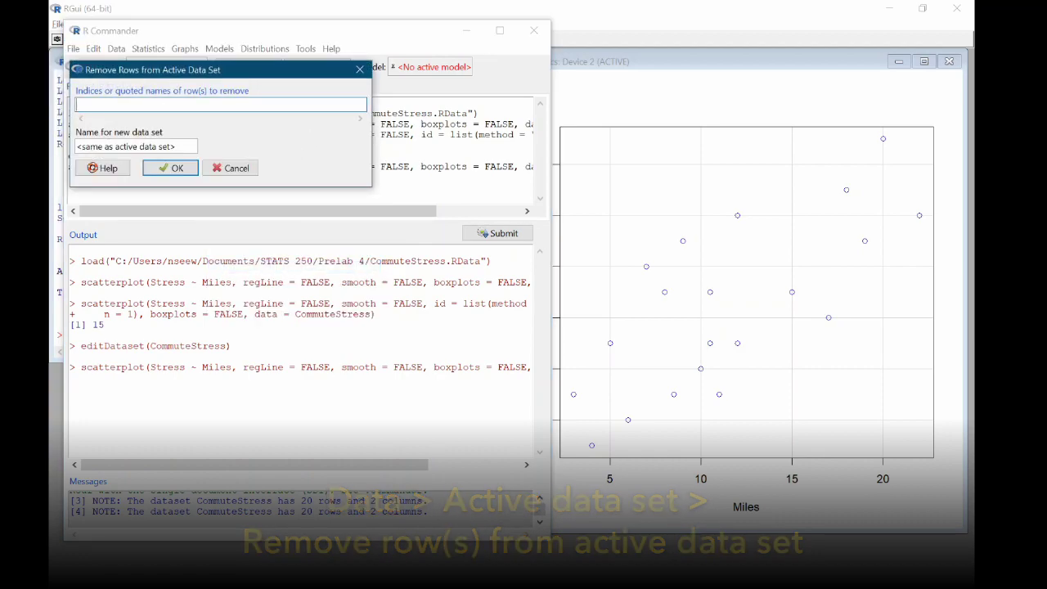
pyautogui.write('15')
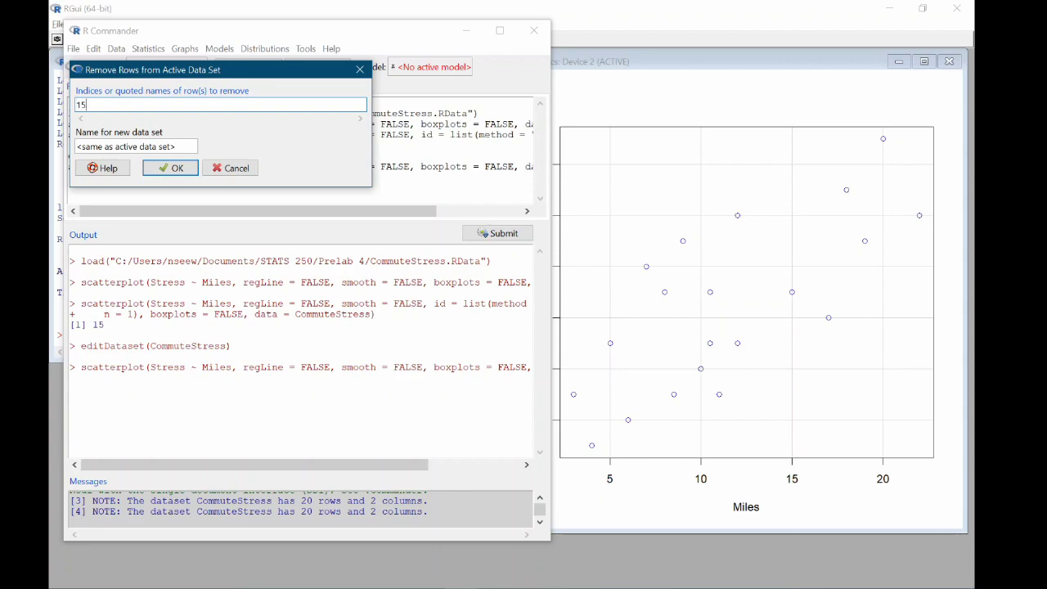
pyautogui.click(185, 169)
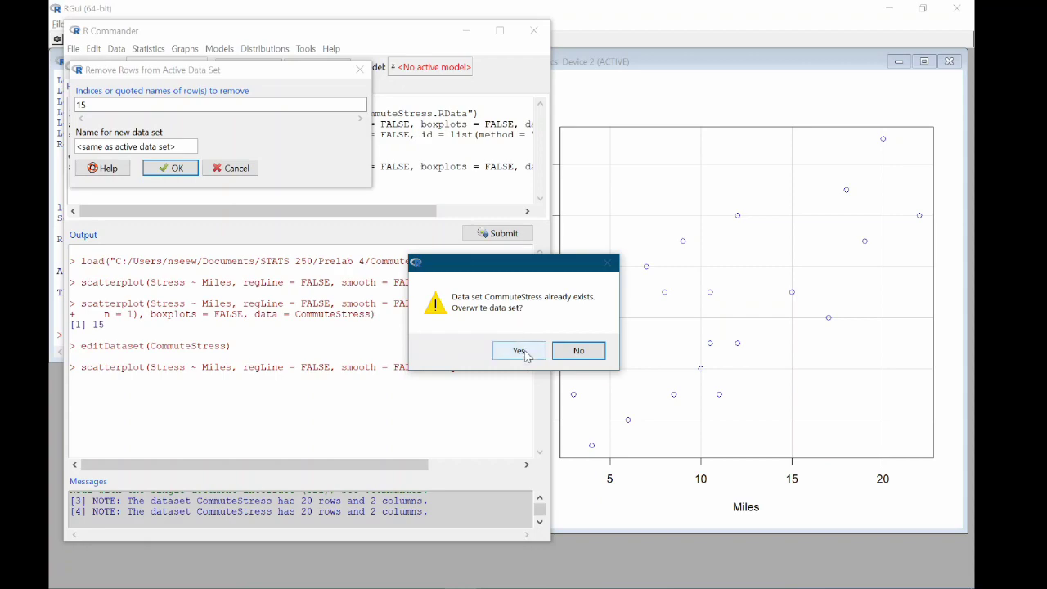
pyautogui.click(518, 351)
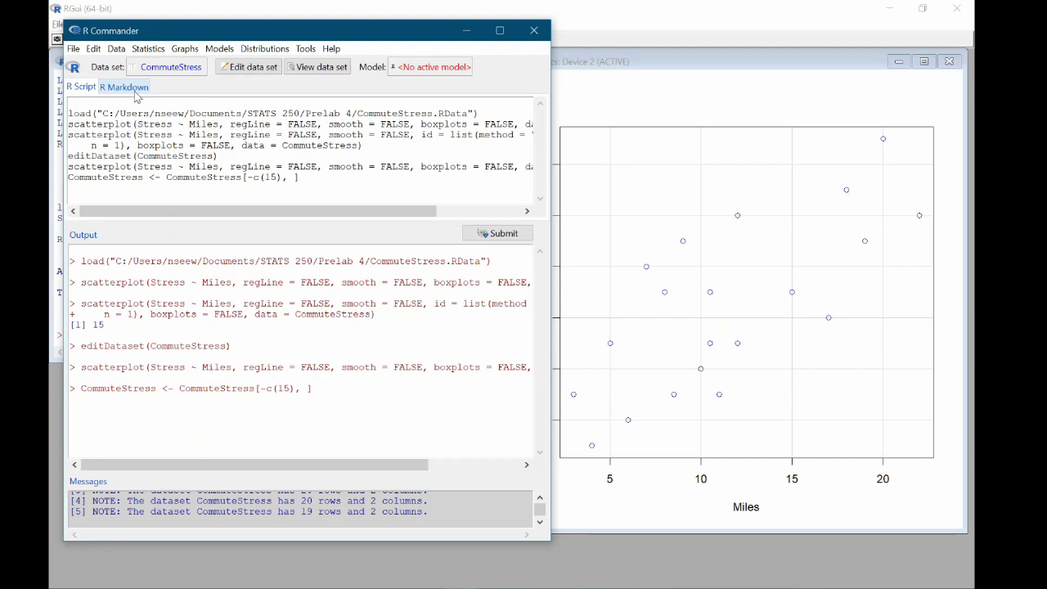
# Step: Add an R Markdown note: observation 15's stress score of 60 was impossible, likely an entry error
pyautogui.click(127, 86)
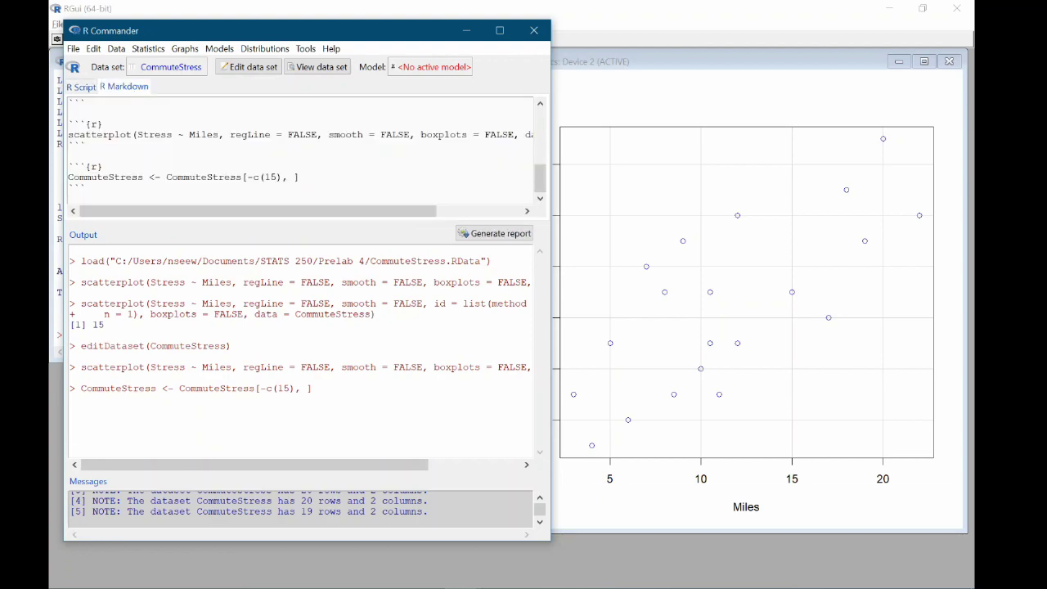
pyautogui.press('Return')
pyautogui.write('I r')
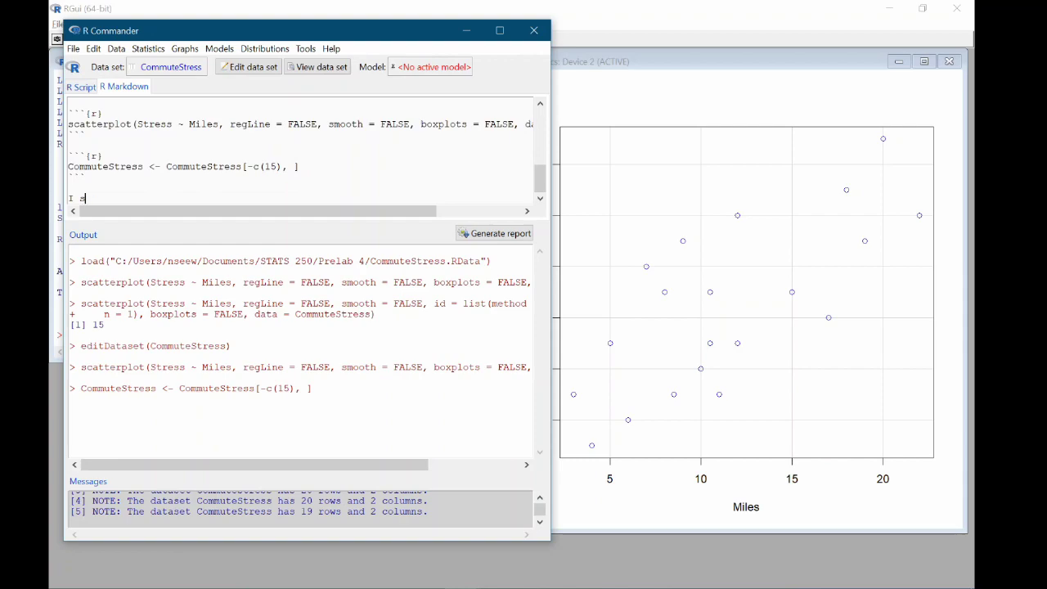
pyautogui.write('emoved observation 15, which had a st')
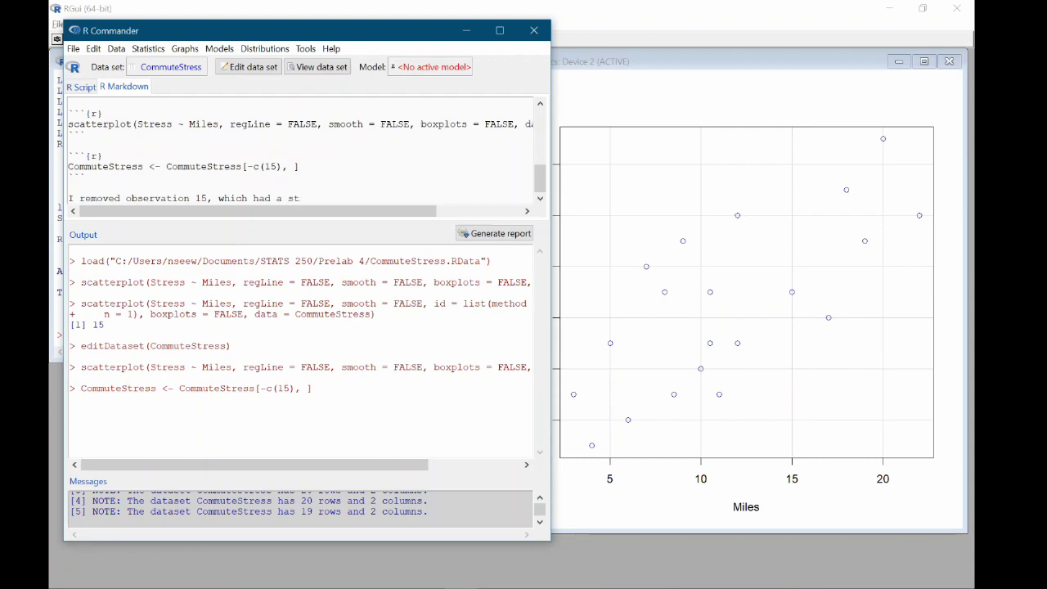
pyautogui.write('ress score of 60, which is not poss')
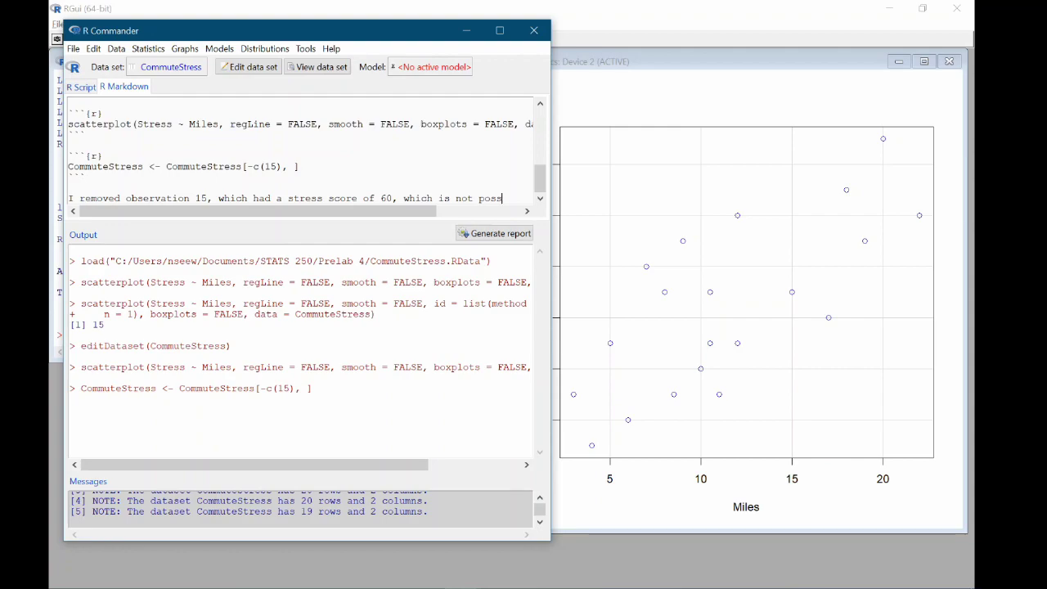
pyautogui.write('ible. This is likel')
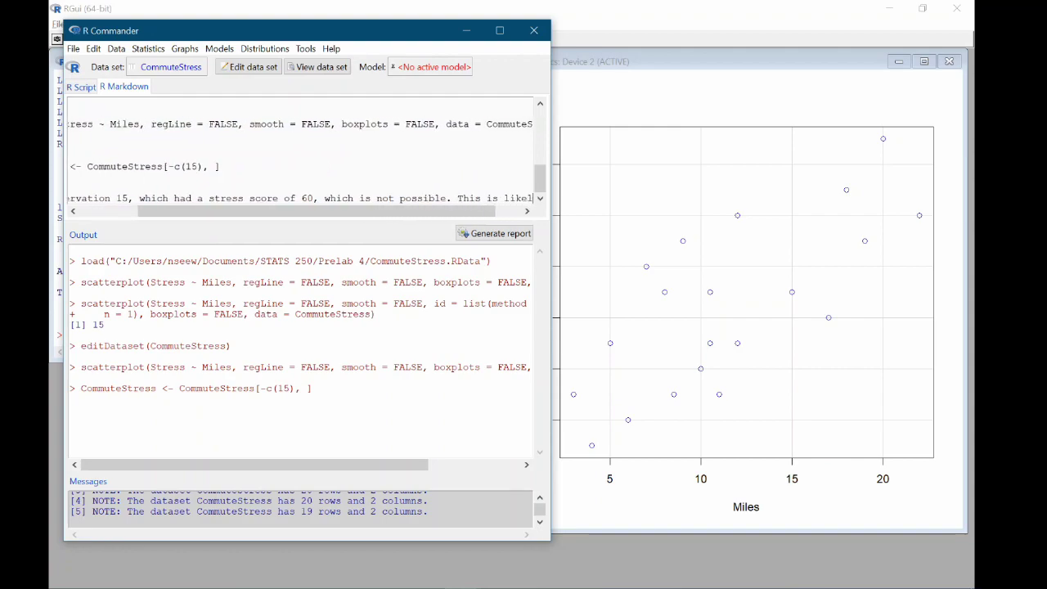
pyautogui.write('y a data entry error.')
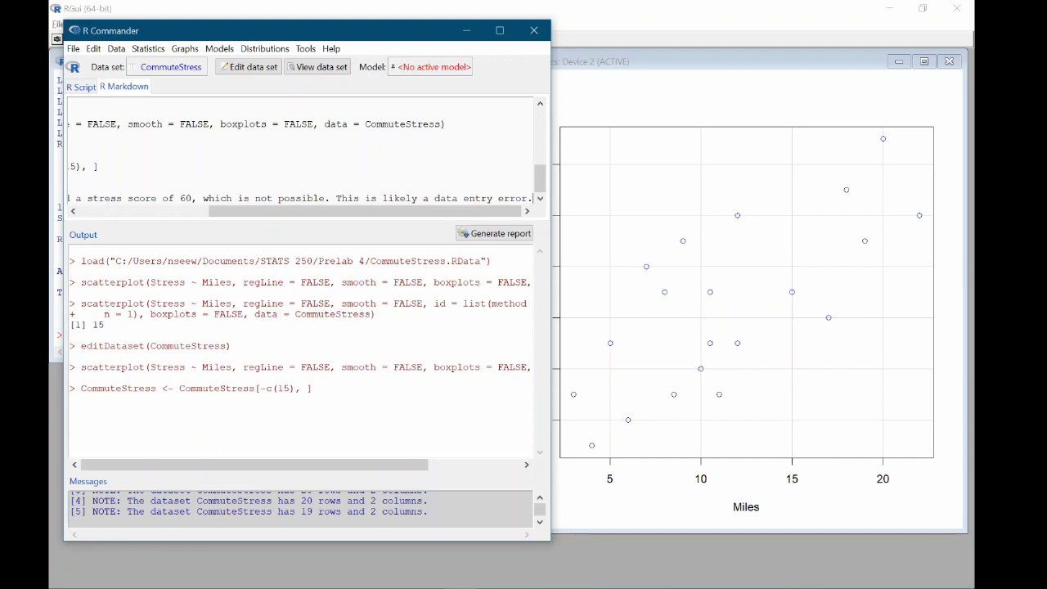
# Step: In the data editor, add a new row with Miles 11 and Stress 9
pyautogui.click(267, 76)
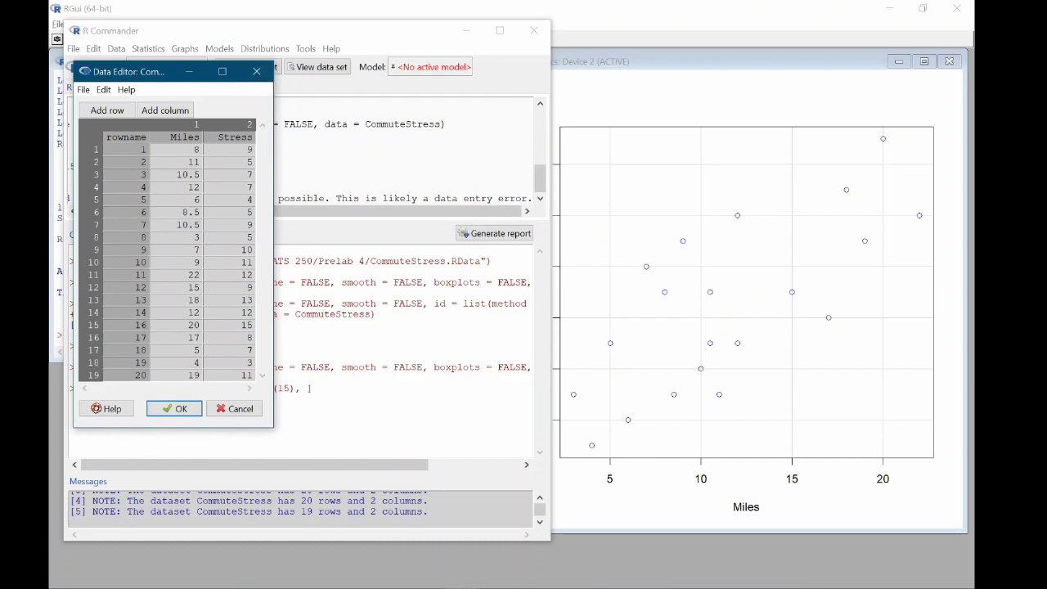
pyautogui.click(107, 109)
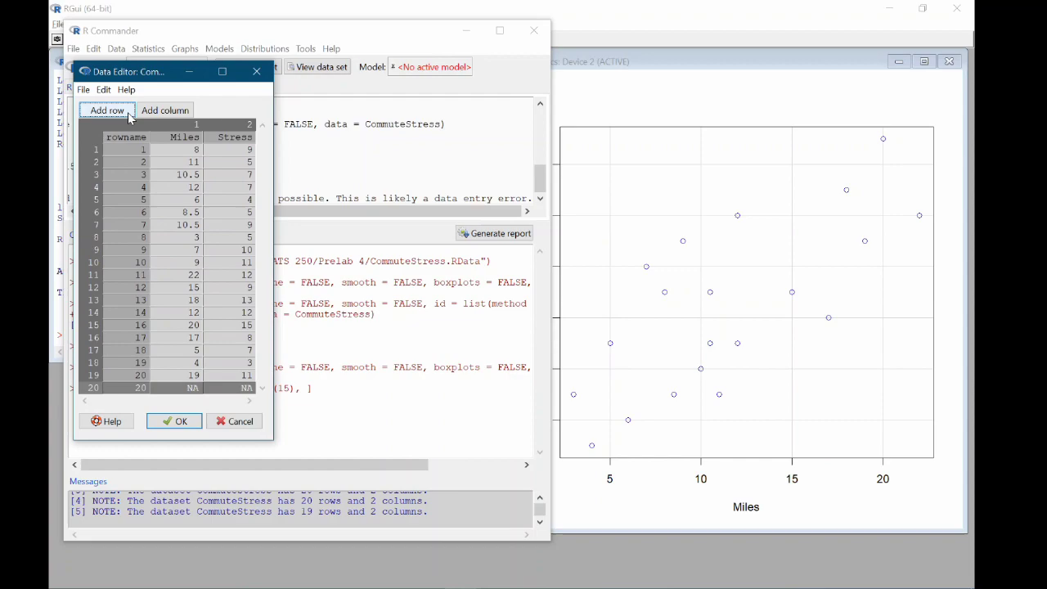
pyautogui.click(193, 387)
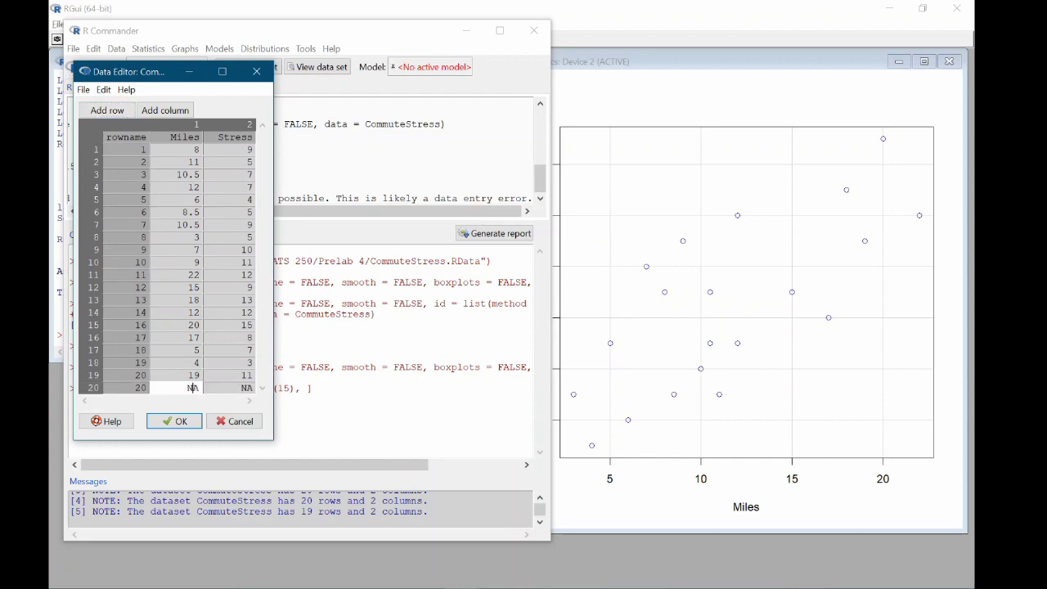
pyautogui.press('BackSpace')
pyautogui.press('Delete')
pyautogui.write('11')
pyautogui.press('Tab')
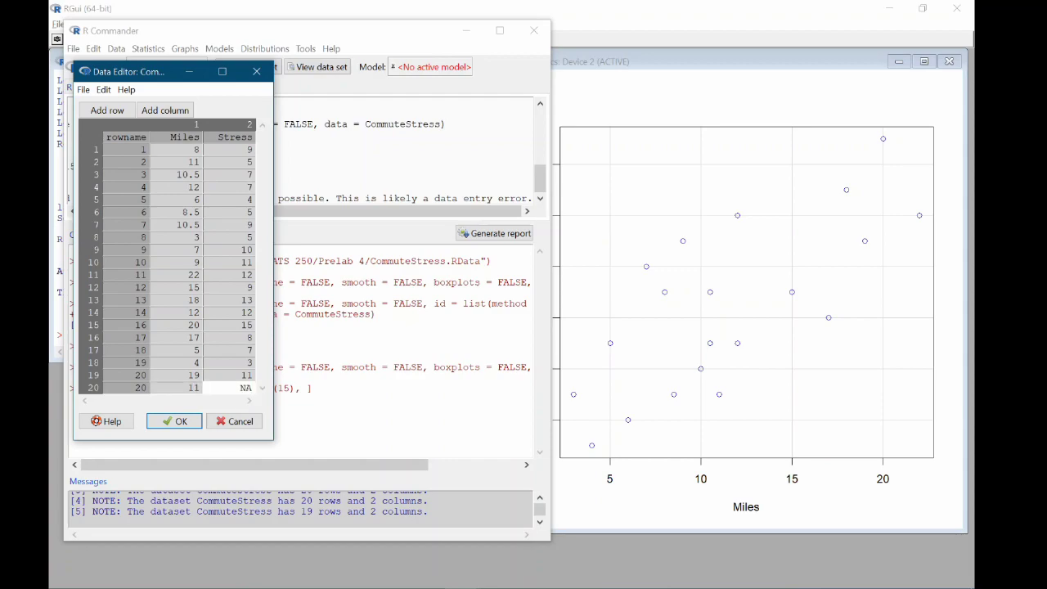
pyautogui.press('BackSpace')
pyautogui.press('BackSpace')
pyautogui.write('9')
# Step: Add another row with Miles 5 and Stress 3 and save the edits
pyautogui.click(121, 111)
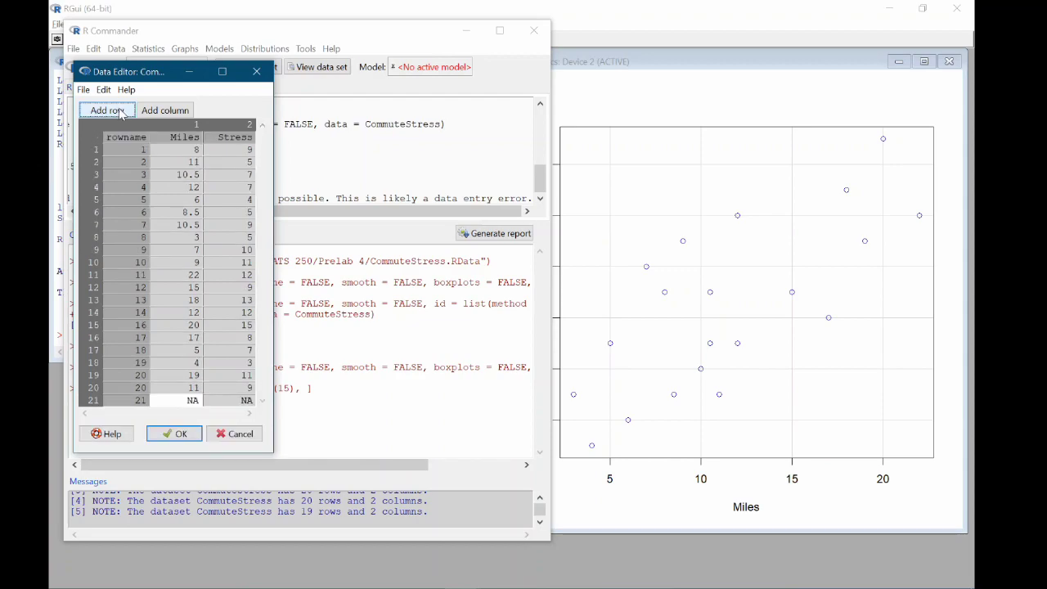
pyautogui.click(191, 400)
pyautogui.write('5')
pyautogui.press('Tab')
pyautogui.press('BackSpace')
pyautogui.press('BackSpace')
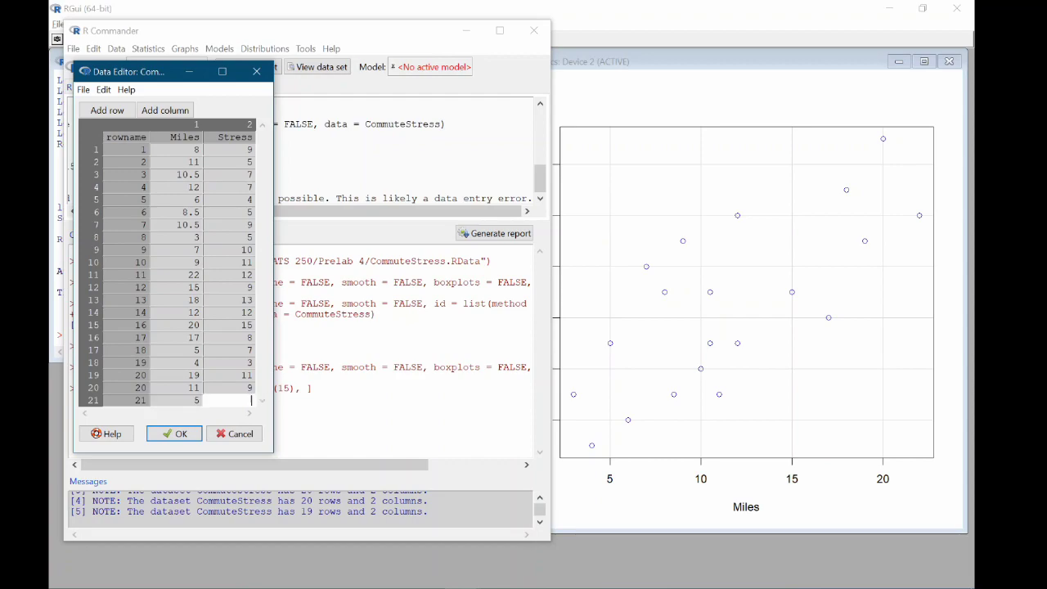
pyautogui.write('3')
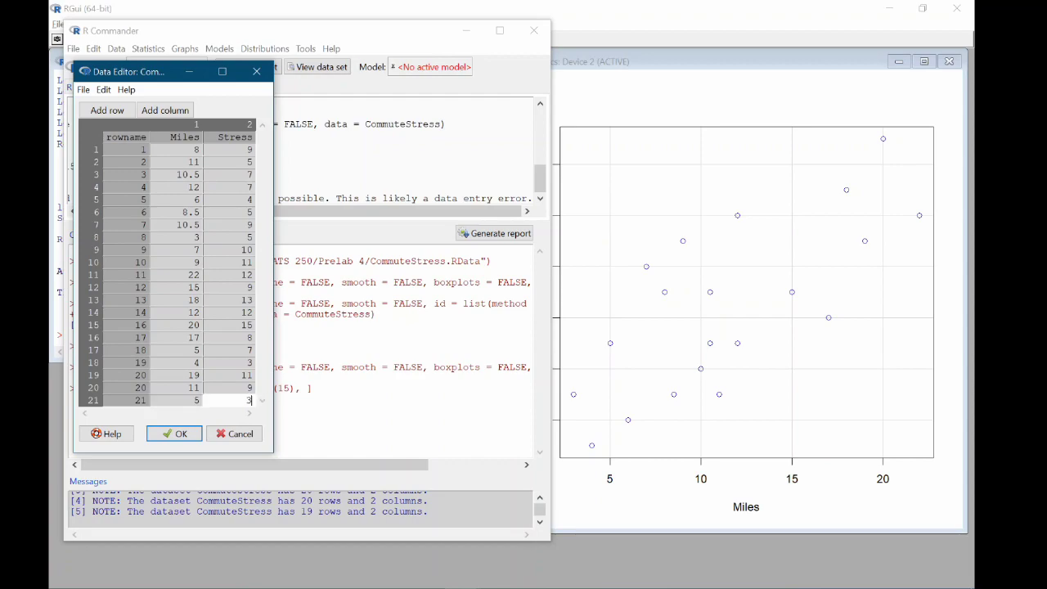
pyautogui.click(176, 434)
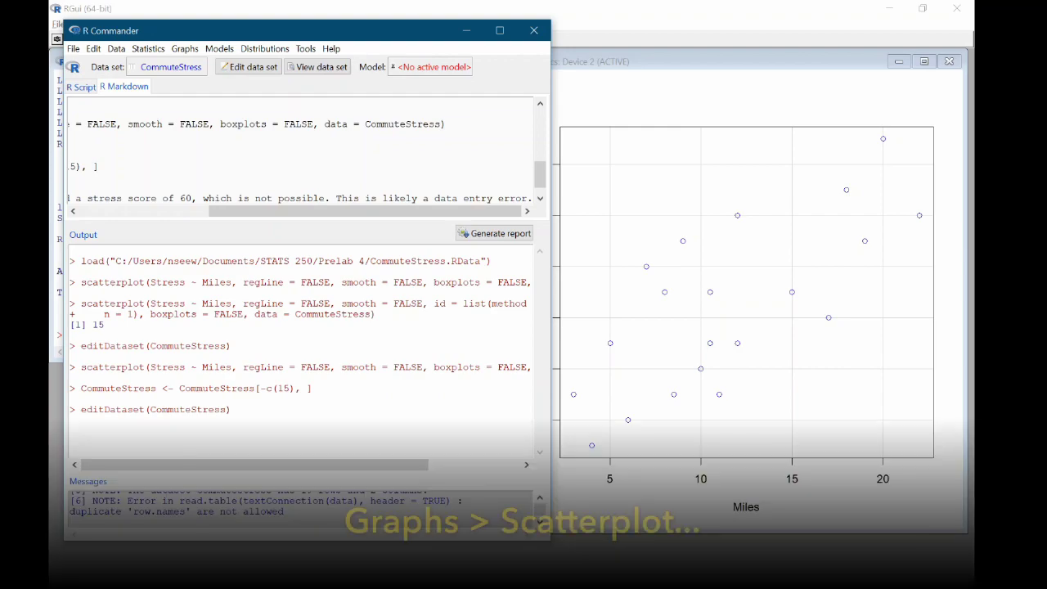
# Step: Redraw Stress vs Miles titled 'Scatterplot of Commute Distance vs Stress by 250 Instrutional Team'
pyautogui.click(185, 48)
pyautogui.click(169, 216)
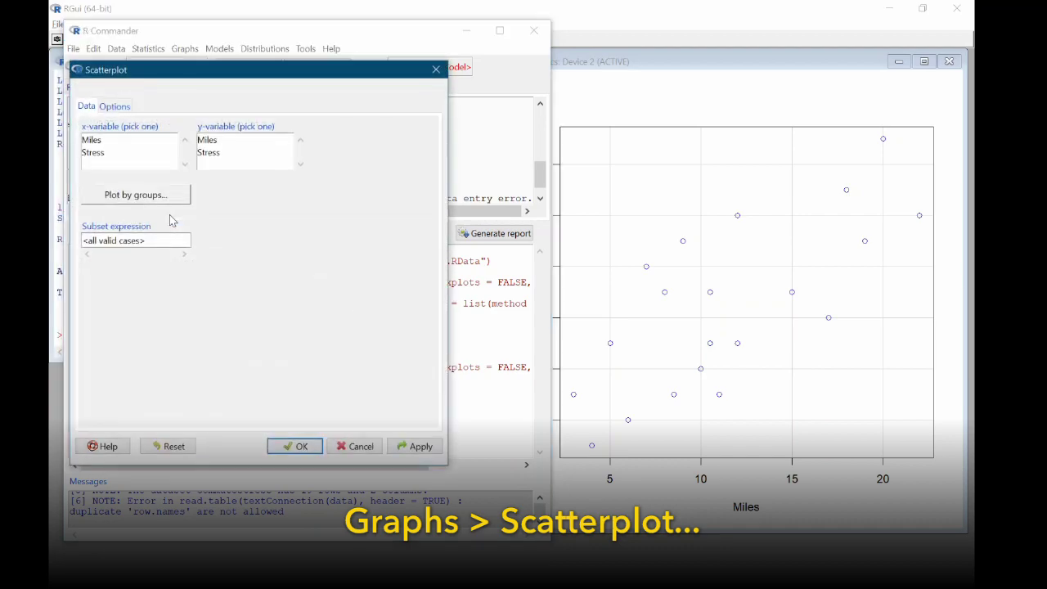
pyautogui.click(127, 140)
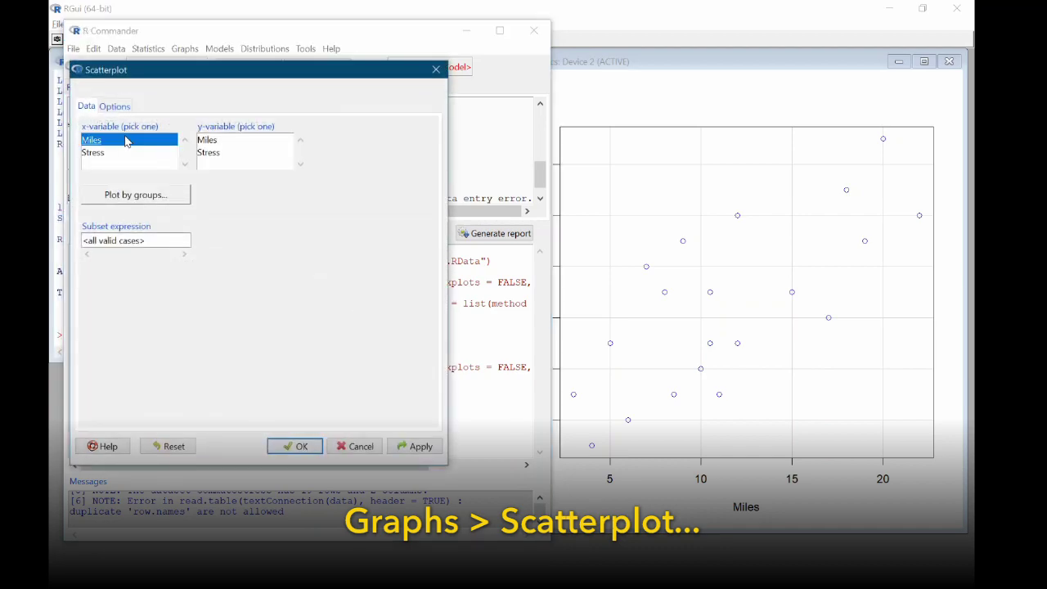
pyautogui.click(209, 153)
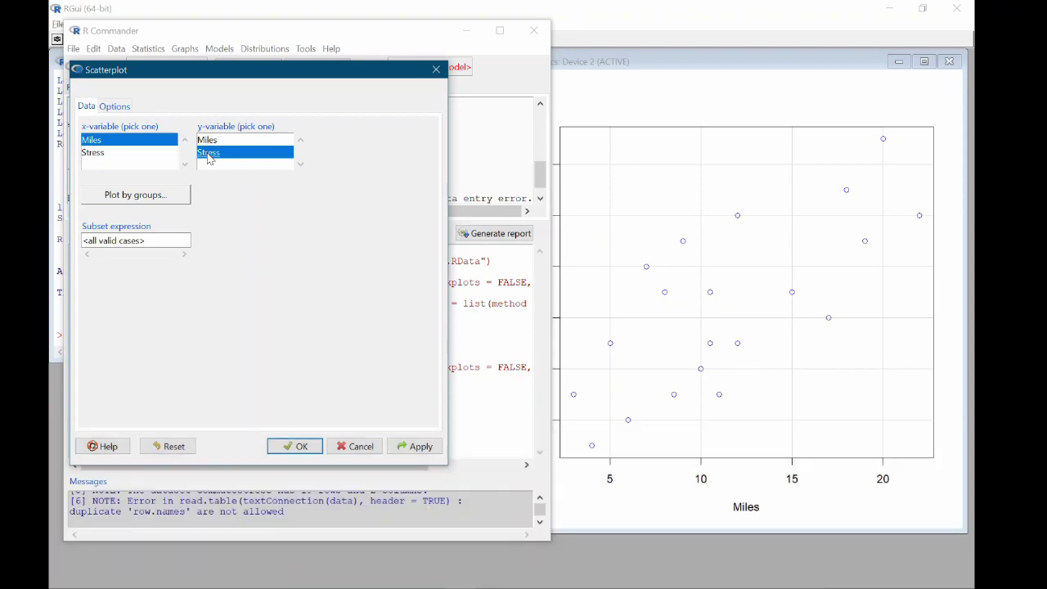
pyautogui.click(123, 108)
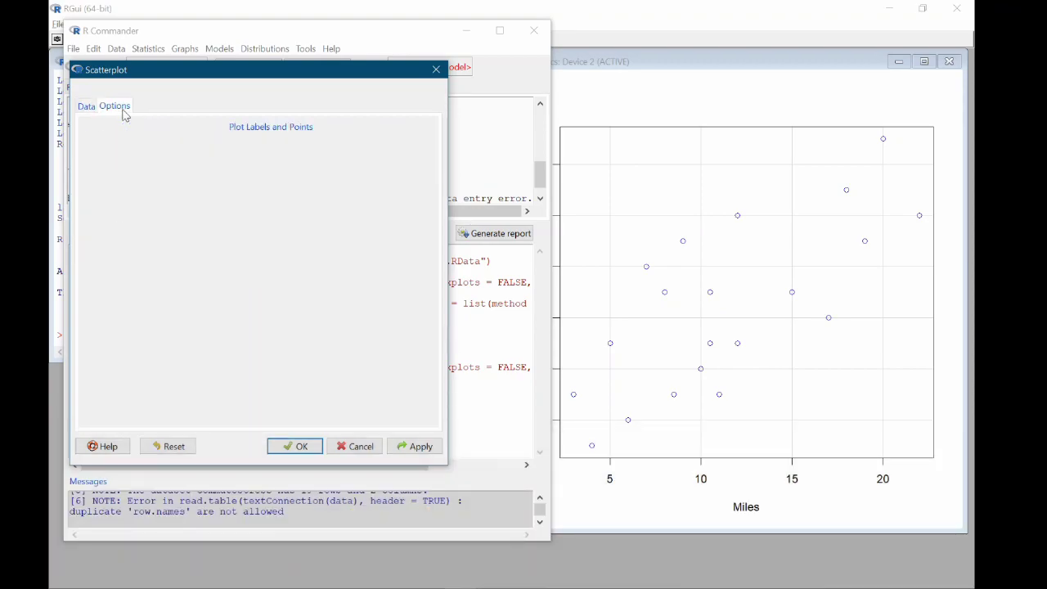
pyautogui.doubleClick(348, 200)
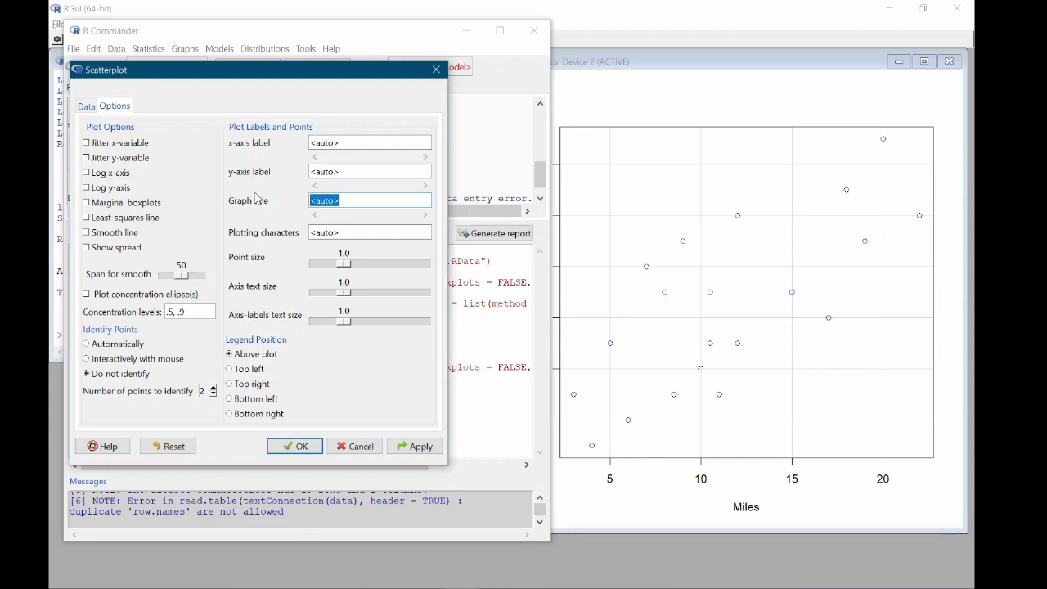
pyautogui.write('Scatterplot of Commute Dista')
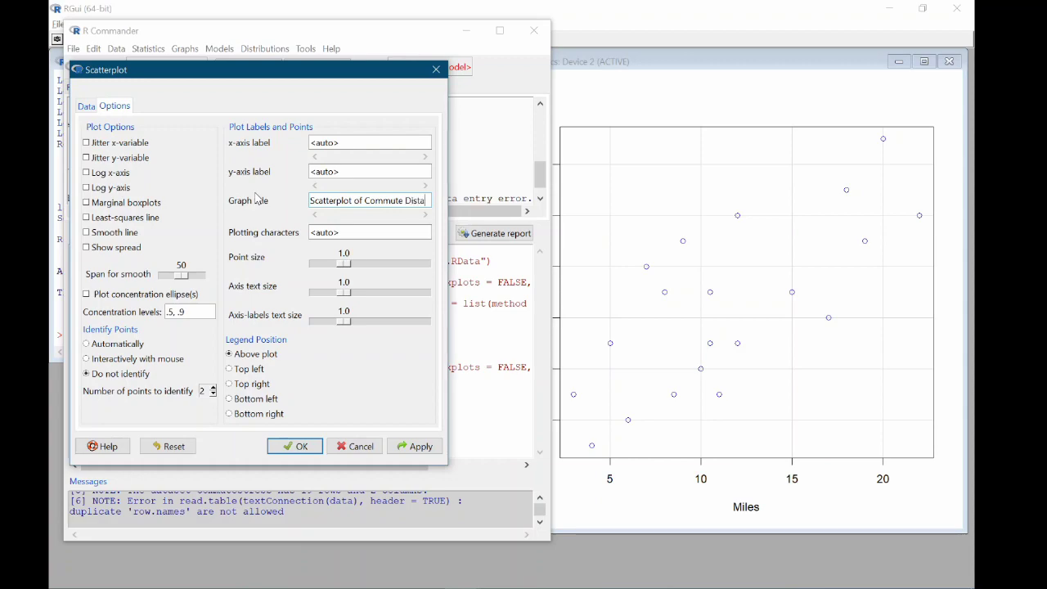
pyautogui.write('nce vs Stress')
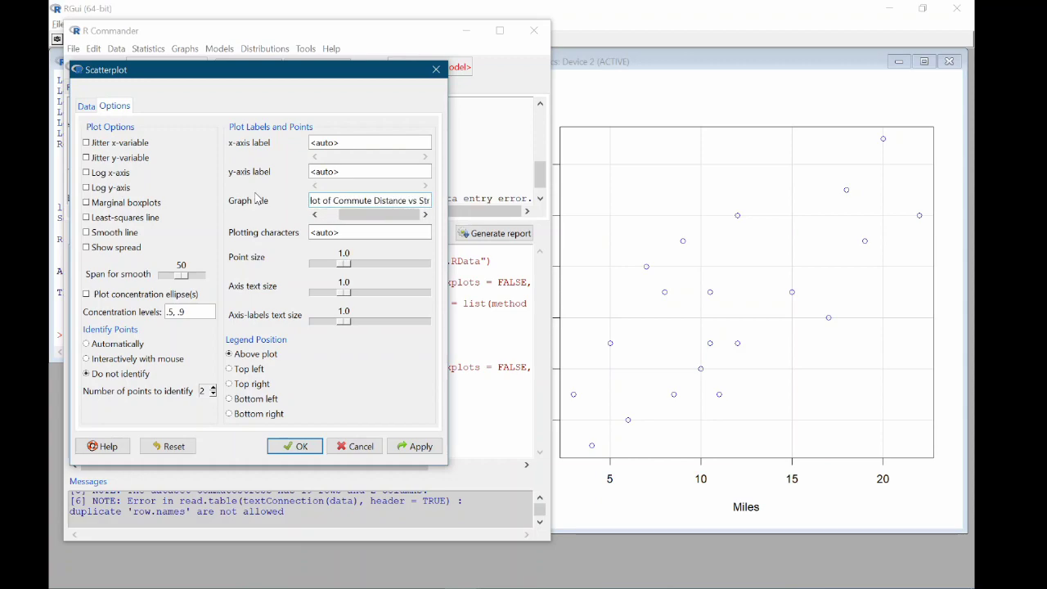
pyautogui.write(' \\n')
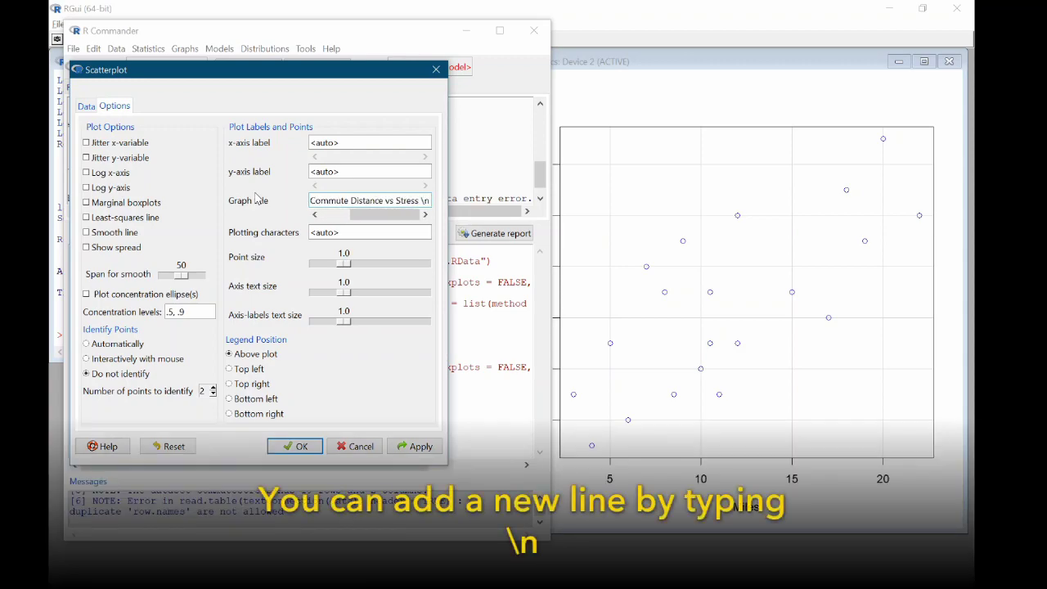
pyautogui.write(' by')
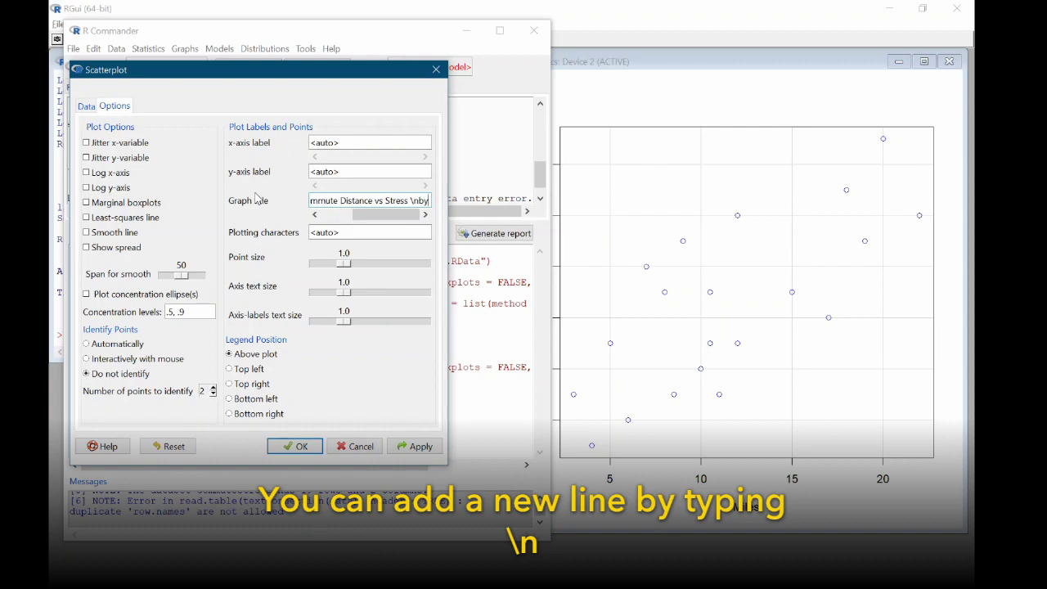
pyautogui.write(' 250')
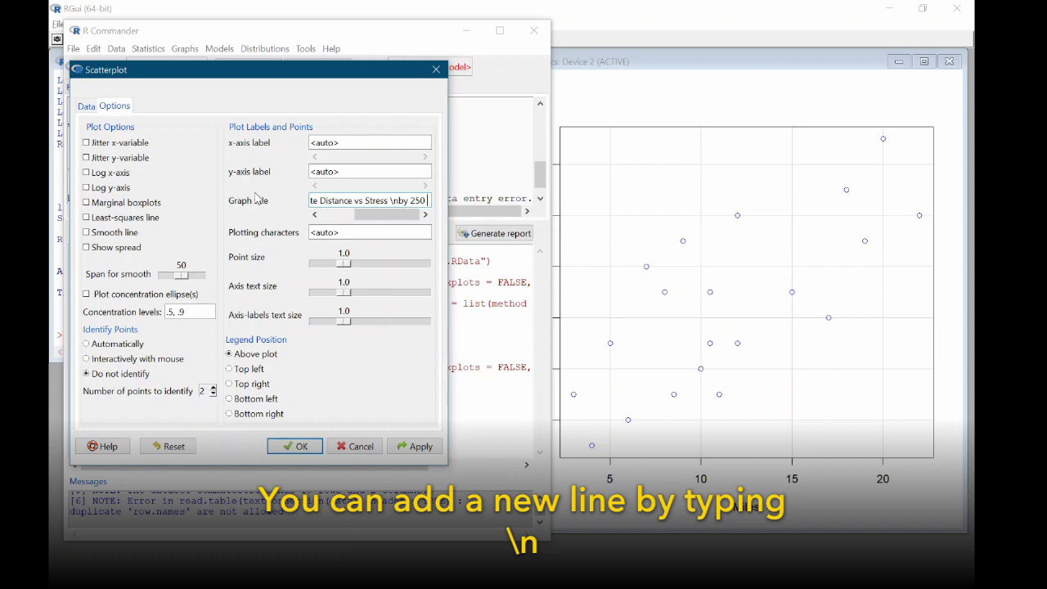
pyautogui.write(' Instrutional Team')
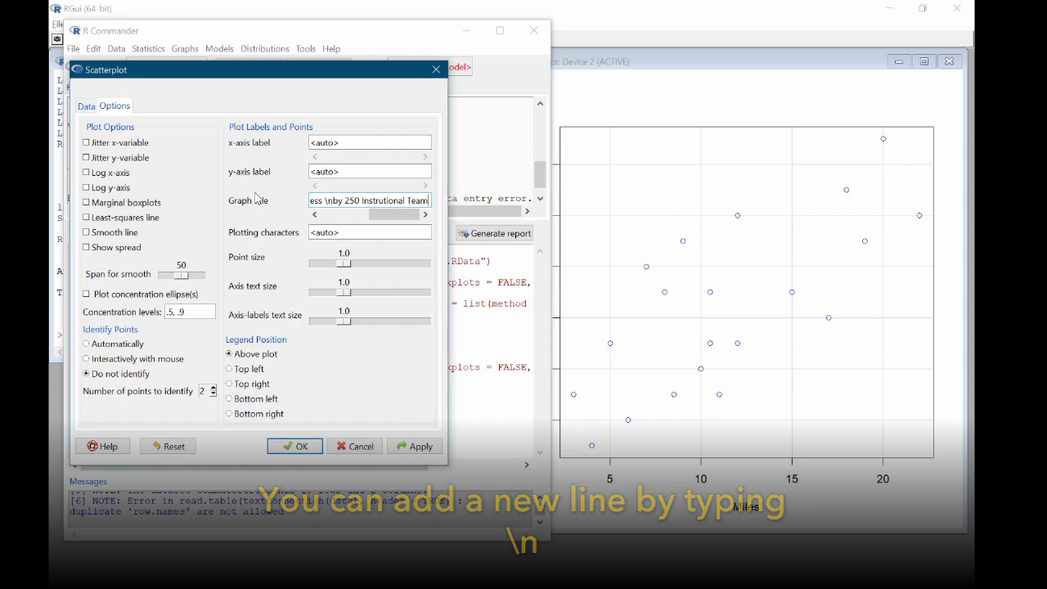
pyautogui.click(310, 450)
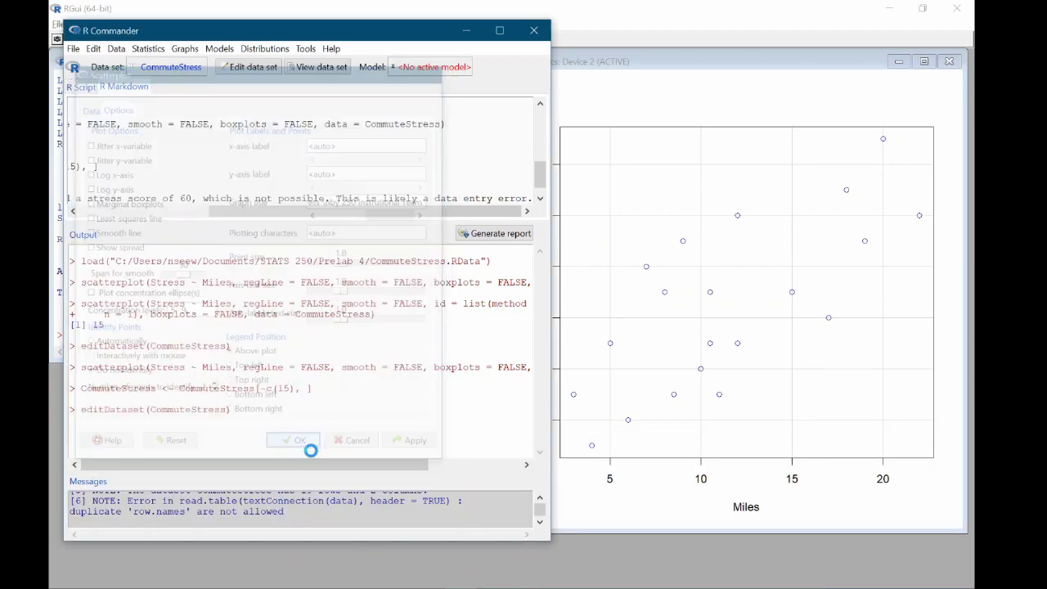
# Step: Below the scatterplot chunk, note an approximately linear, positive, moderately strong relationship with no apparent outliers
pyautogui.click(799, 63)
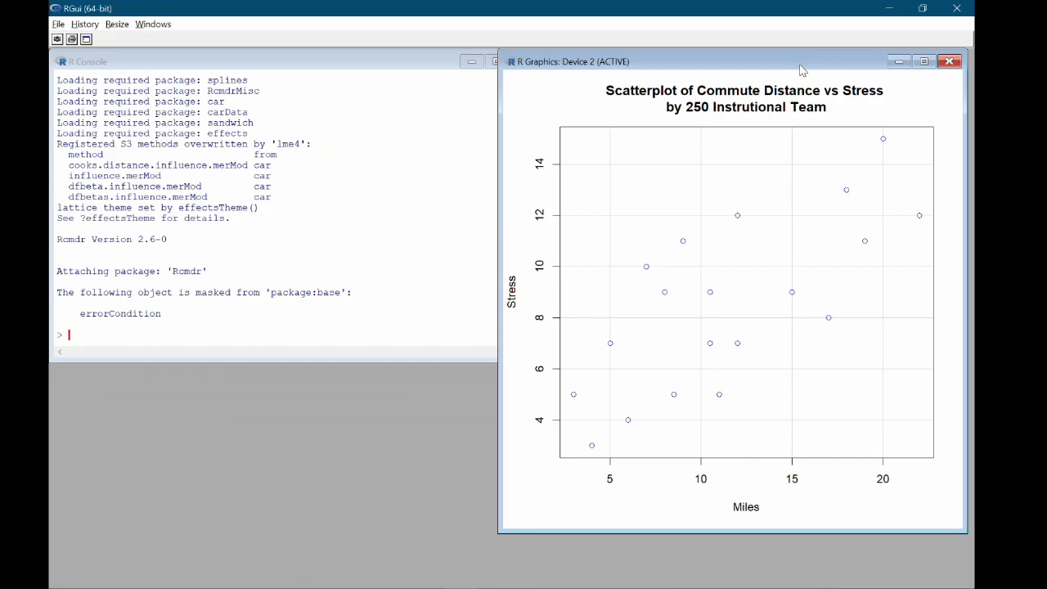
pyautogui.hotkey('alt', 'Tab')
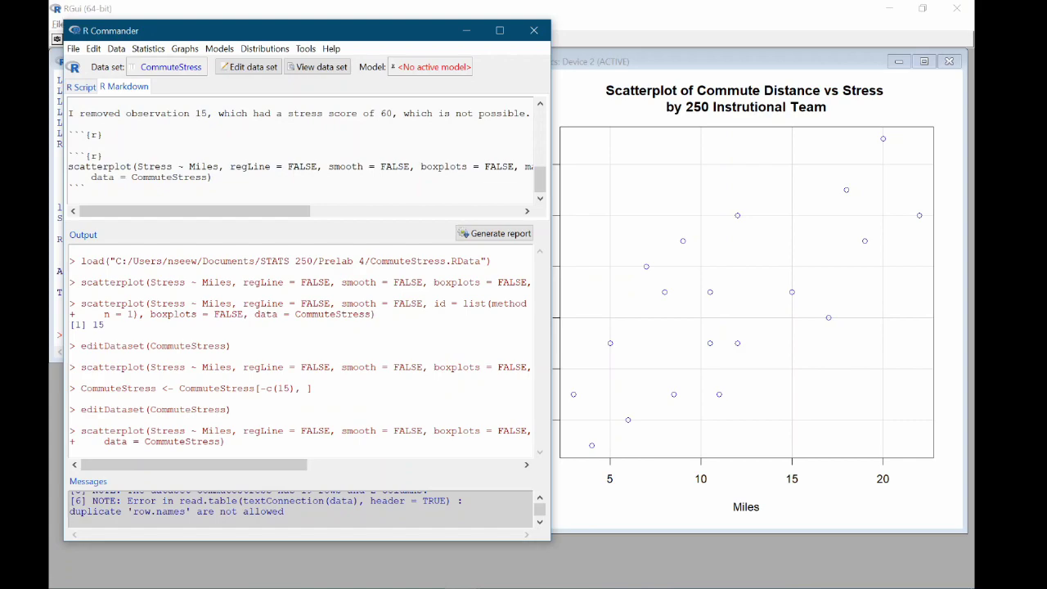
pyautogui.press('Return')
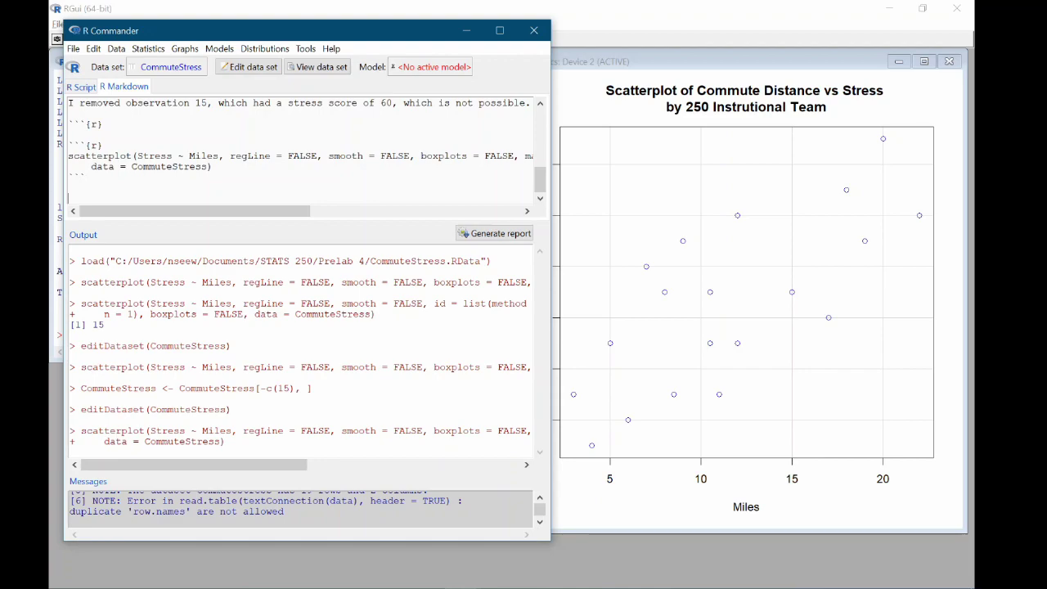
pyautogui.write('There is an ')
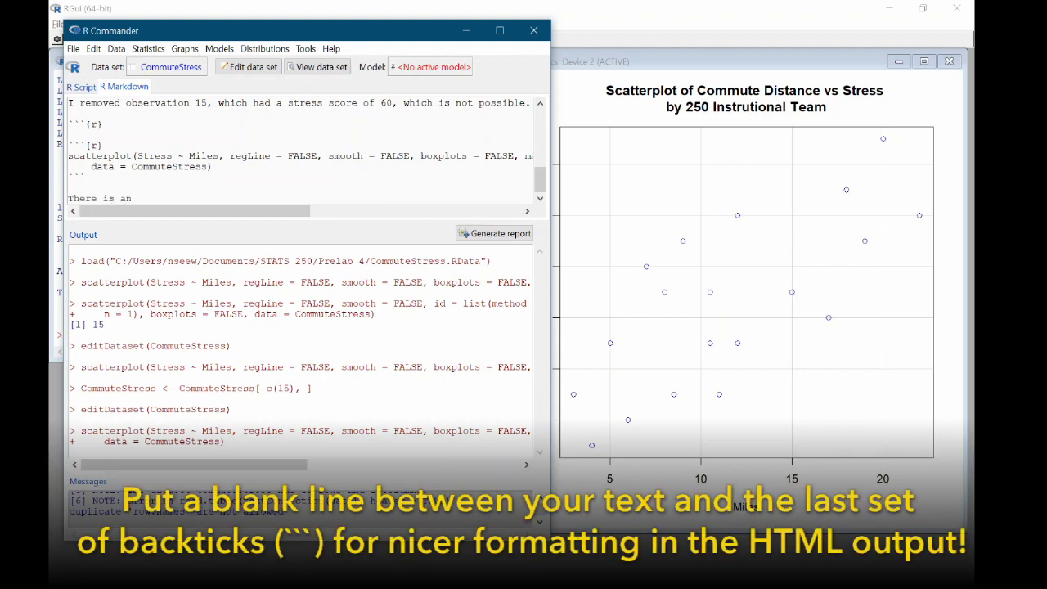
pyautogui.write('approximately linear relationship')
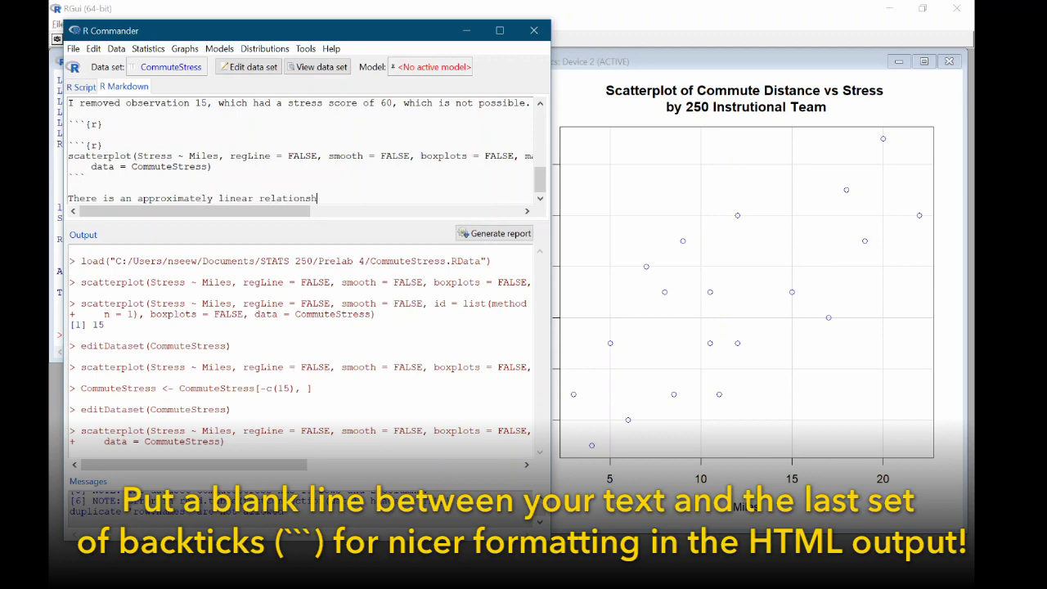
pyautogui.write(' between commute distance and ')
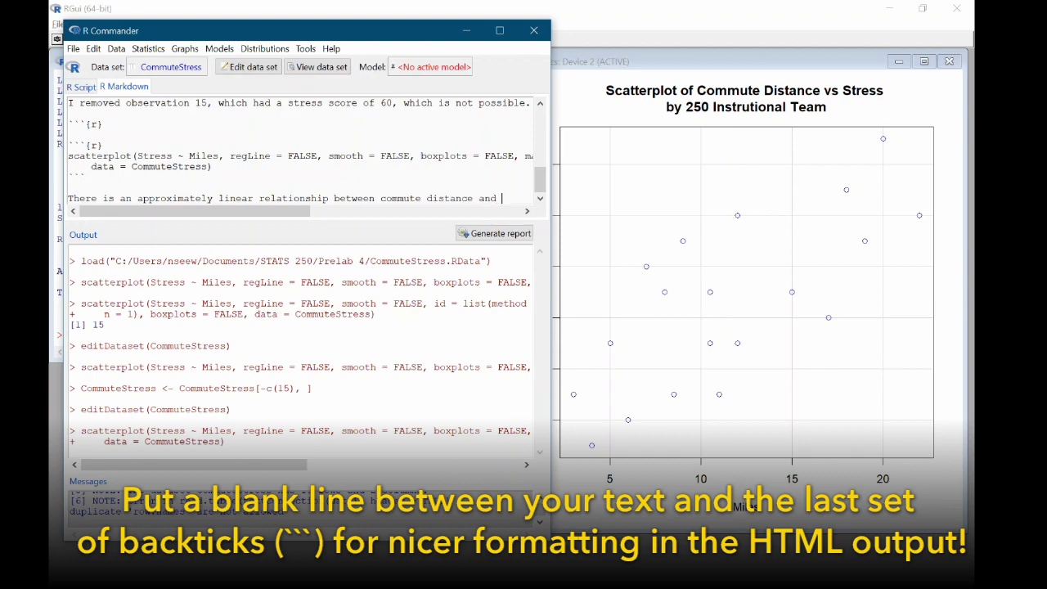
pyautogui.write('stress. The ')
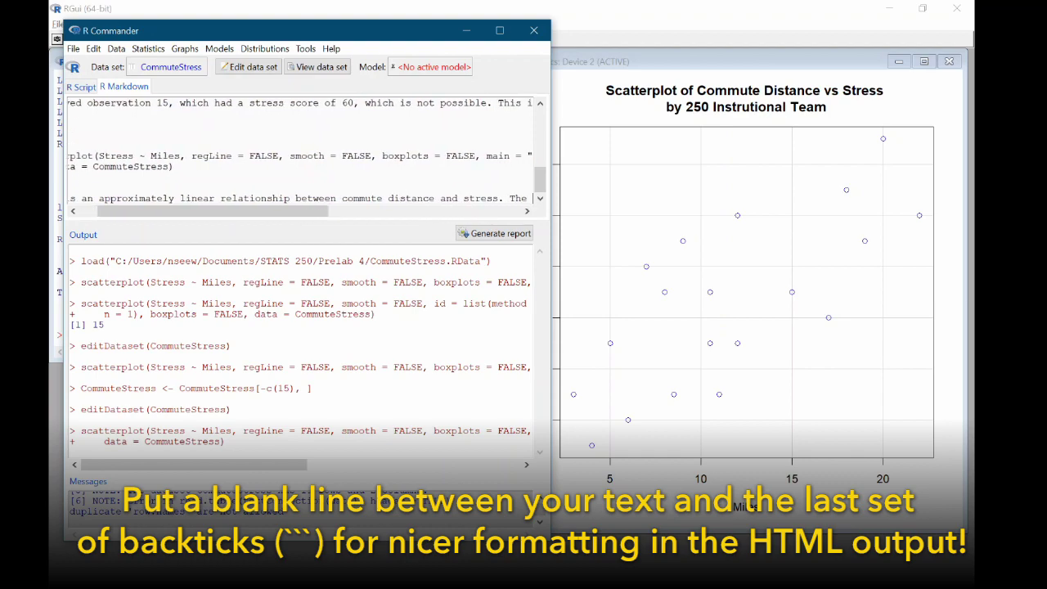
pyautogui.write('association')
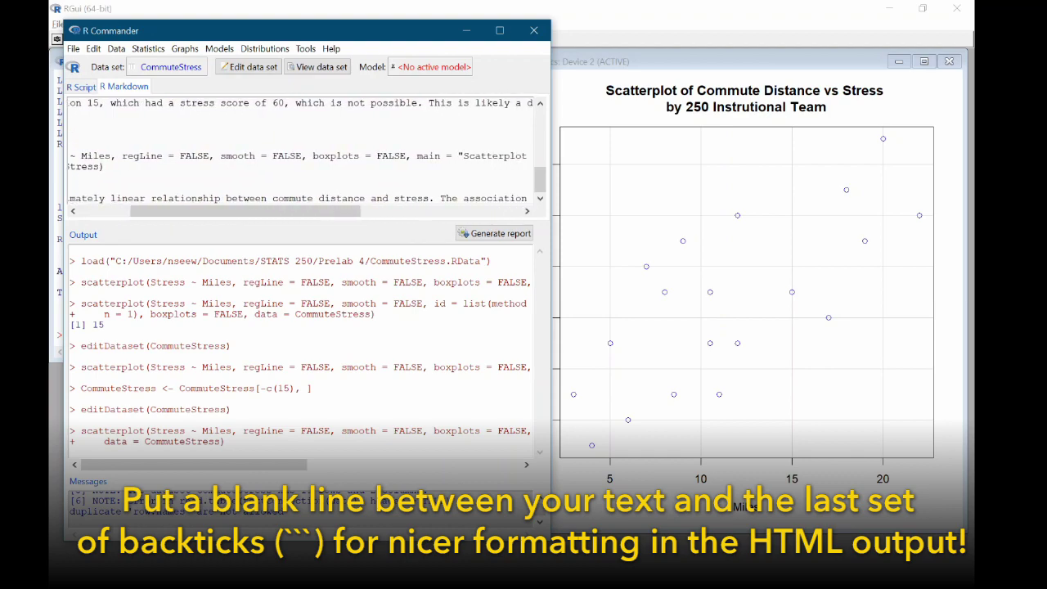
pyautogui.write(' is positive')
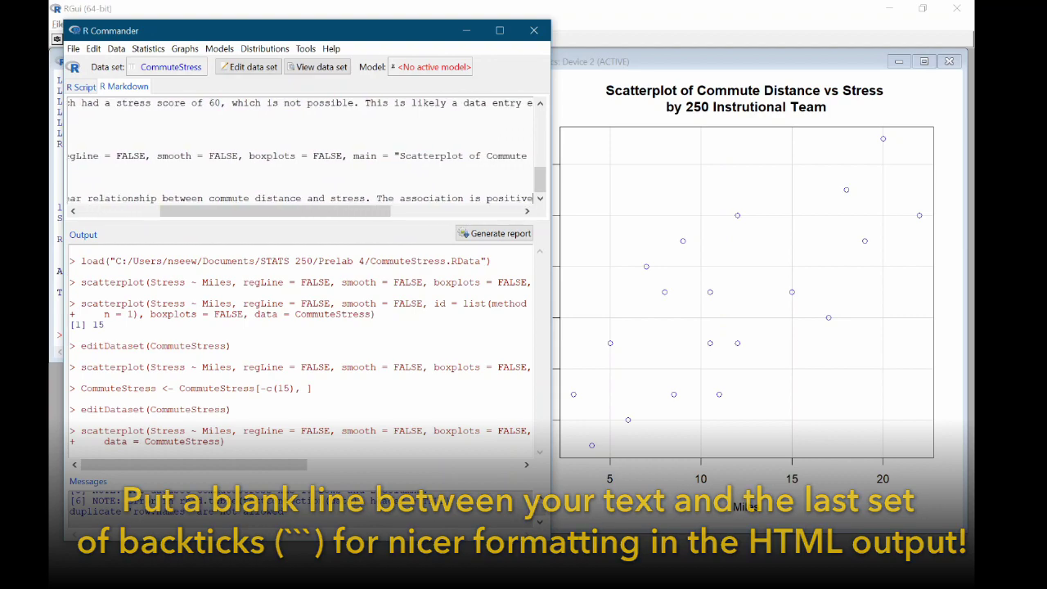
pyautogui.write(' and moderat')
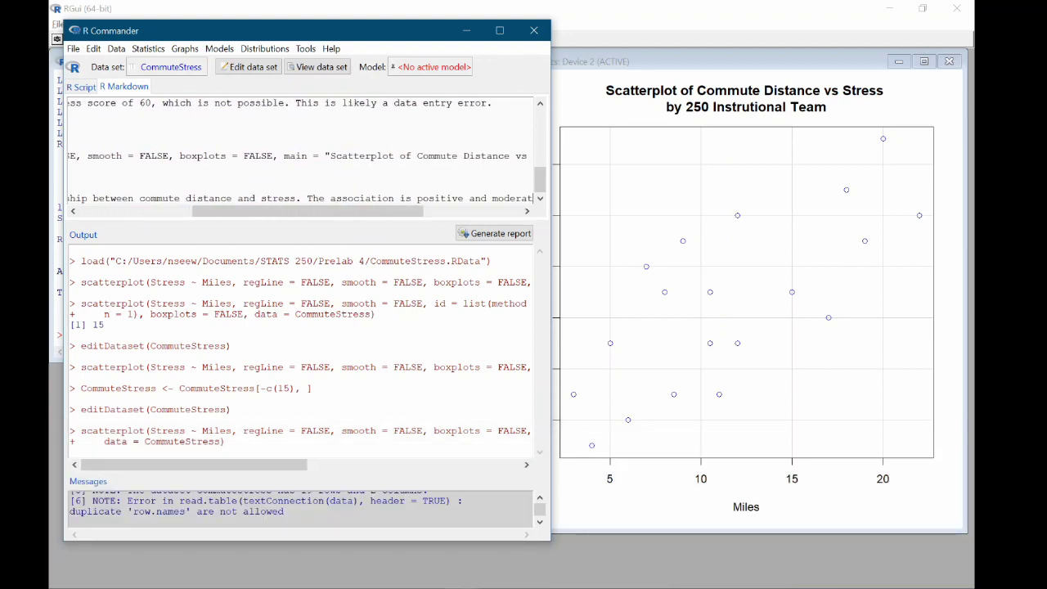
pyautogui.write('ely strong. There a')
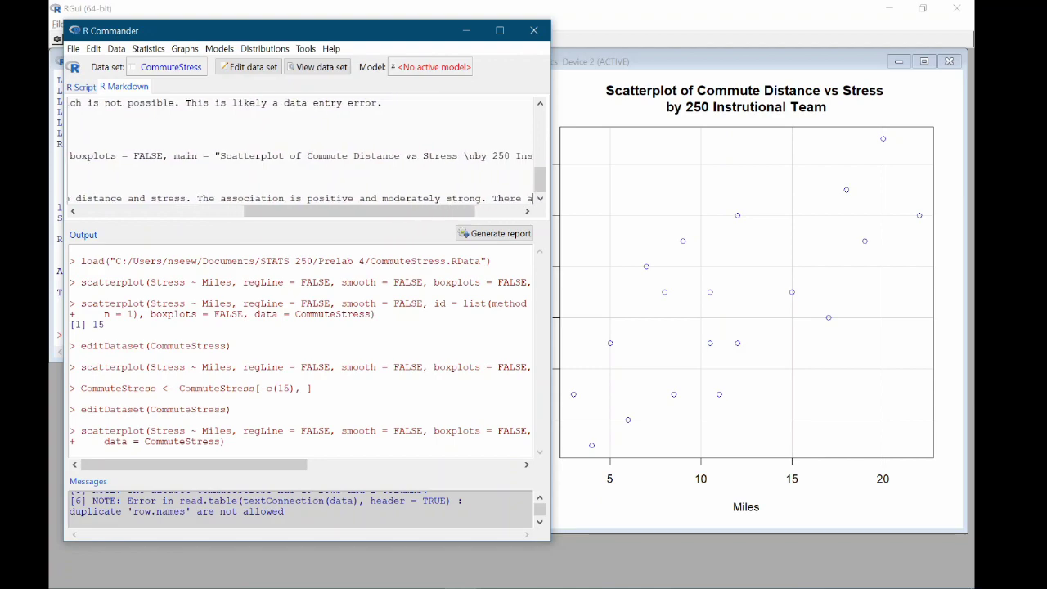
pyautogui.write('re notapparent outliers.')
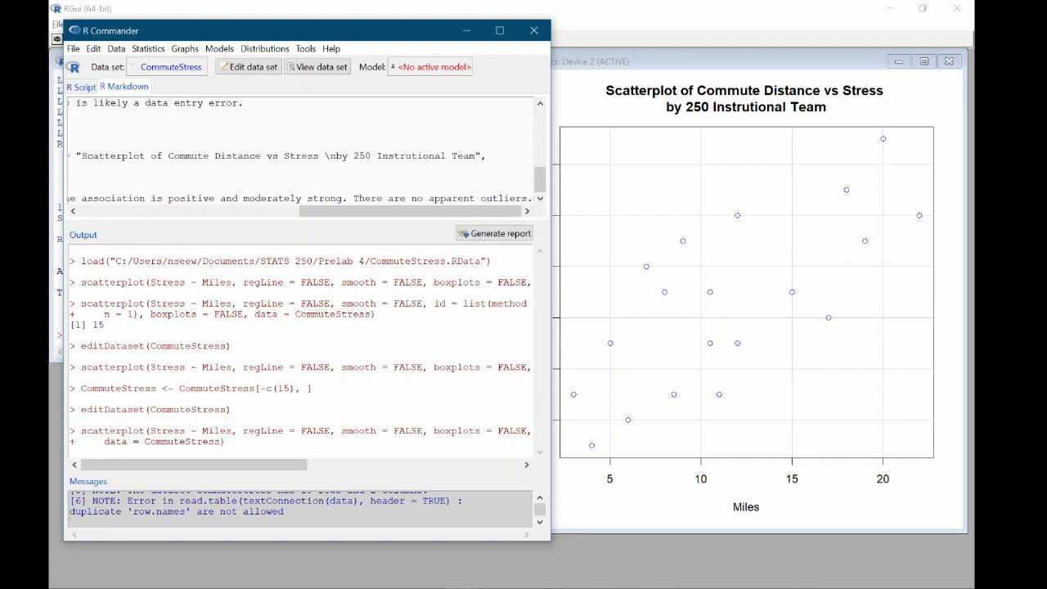
pyautogui.press('Return')
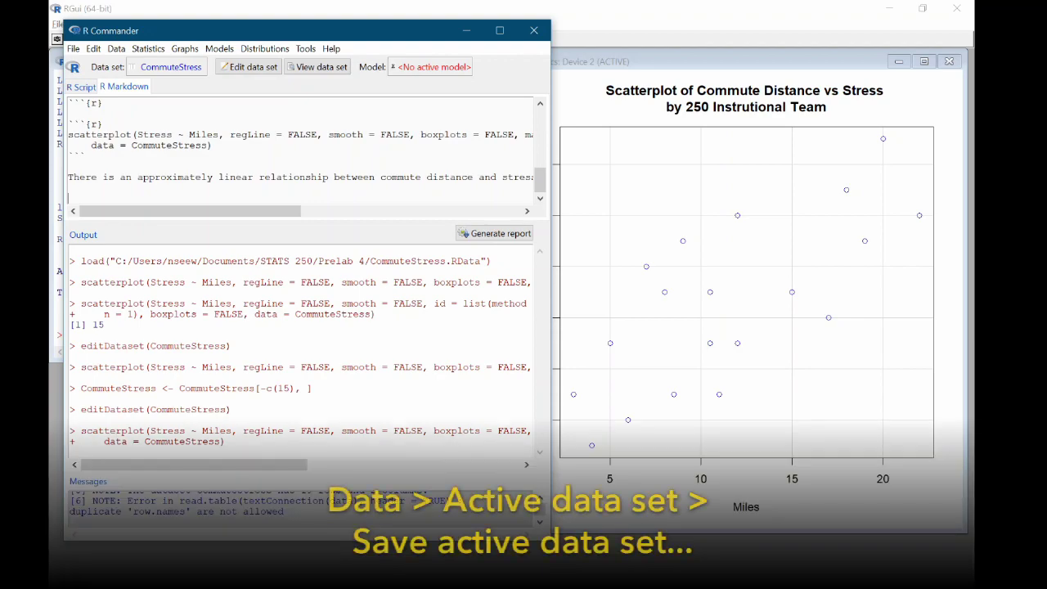
# Step: Save the active data set as CommuteStress-edited.RData, then generate the HTML report
pyautogui.click(117, 49)
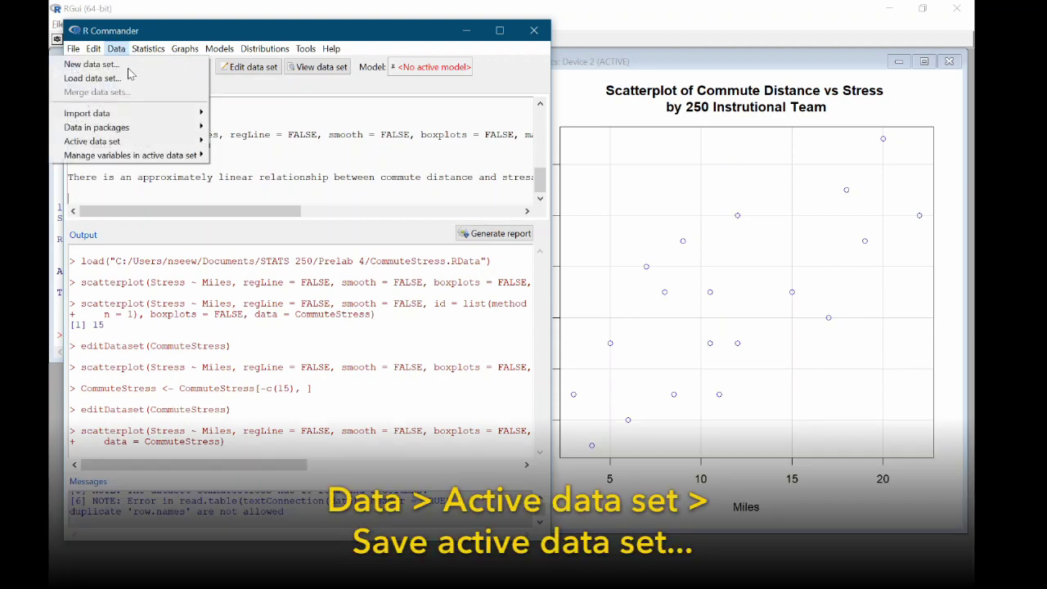
pyautogui.moveTo(160, 130)
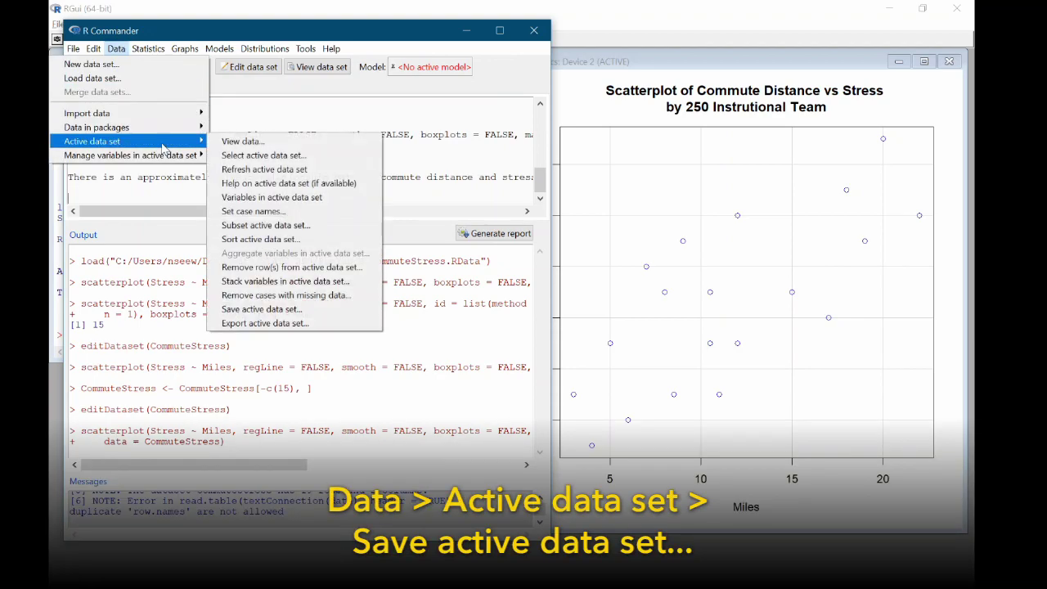
pyautogui.click(274, 311)
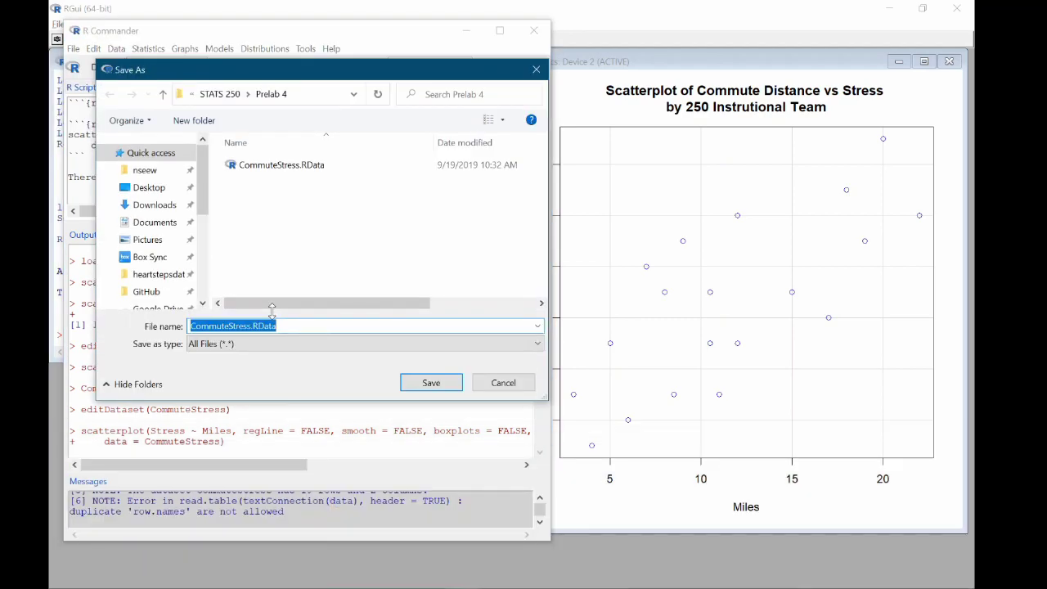
pyautogui.click(227, 325)
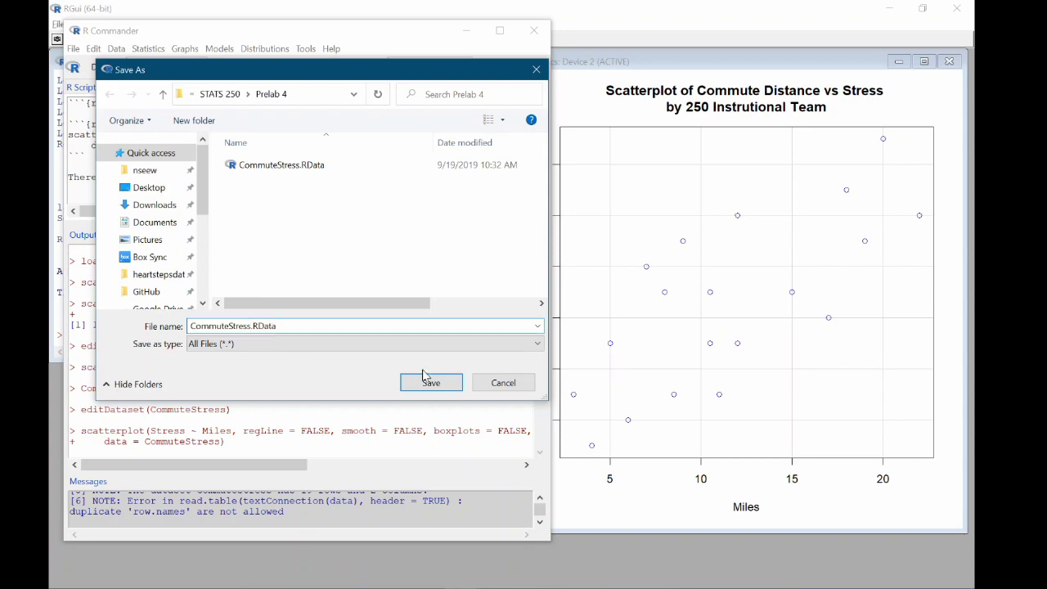
pyautogui.write('-edited')
pyautogui.click(431, 382)
pyautogui.click(494, 233)
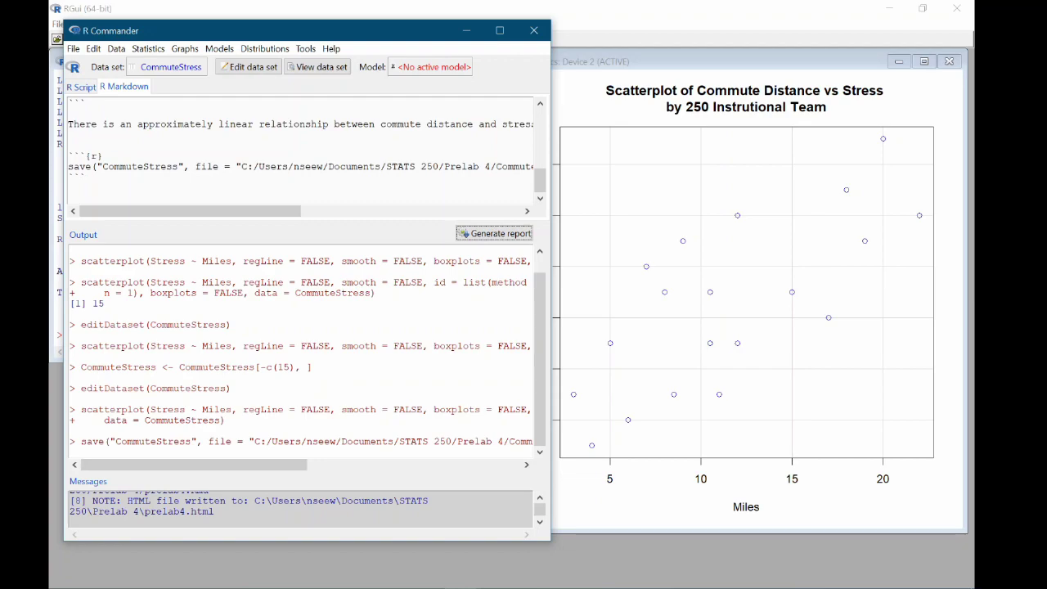
# Step: Replace the template title with 'Prelab 4: Working with Data'
pyautogui.scroll(15, 302, 151)
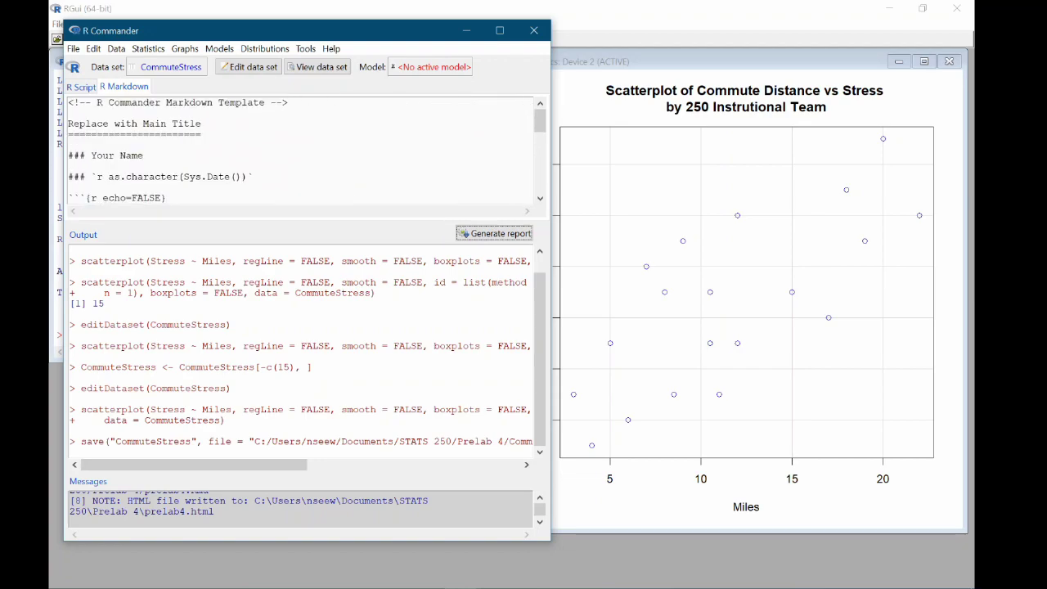
pyautogui.moveTo(202, 123); pyautogui.dragTo(59, 131)
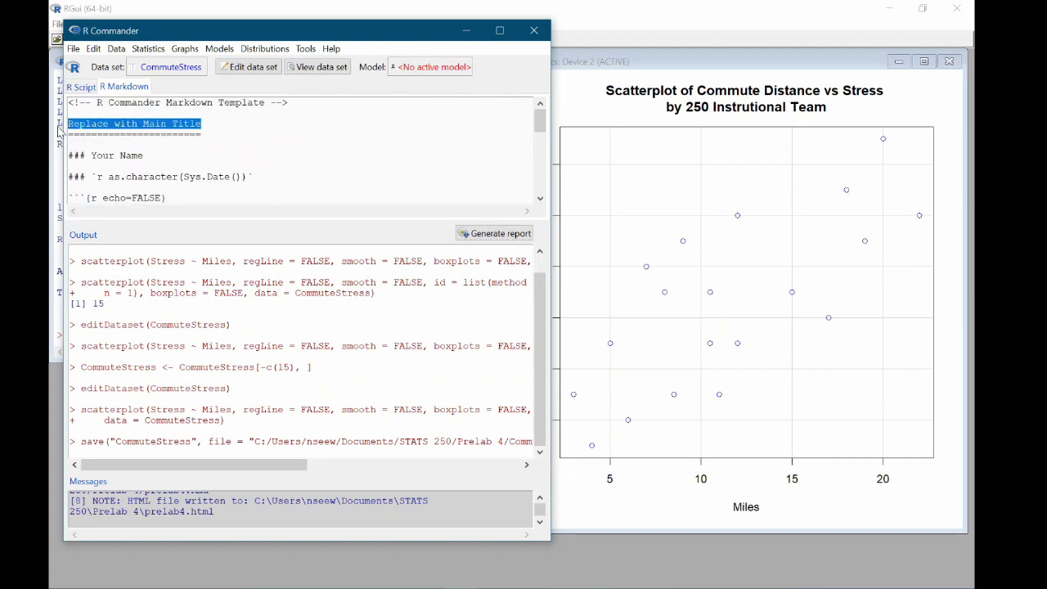
pyautogui.write('Prelab 4: Workign wit')
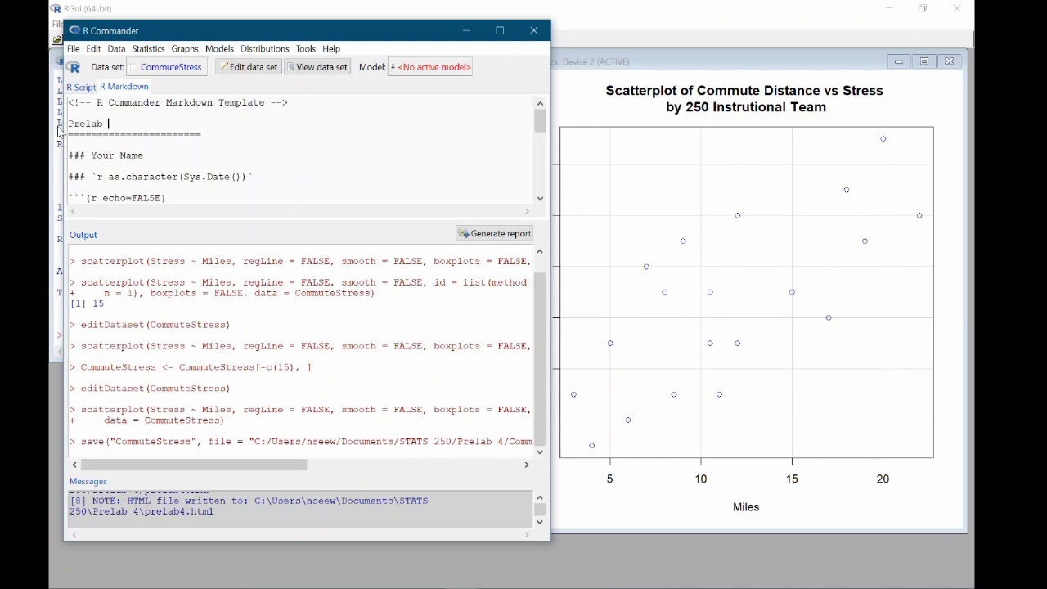
pyautogui.press('BackSpace')
pyautogui.press('BackSpace')
pyautogui.press('BackSpace')
pyautogui.press('BackSpace')
pyautogui.press('BackSpace')
pyautogui.press('BackSpace')
pyautogui.write('ng with Data')
pyautogui.press('Down')
pyautogui.press('Down')
pyautogui.press('Down')
# Step: Credit the report to '250 Instructional Team' and save it as prelab4.Rmd
pyautogui.hotkey('shift', 'Left')
pyautogui.hotkey('shift', 'Left')
pyautogui.hotkey('shift', 'Left')
pyautogui.hotkey('shift', 'Left')
pyautogui.hotkey('shift', 'Left')
pyautogui.hotkey('shift', 'Left')
pyautogui.hotkey('shift', 'Left')
pyautogui.hotkey('shift', 'Left')
pyautogui.hotkey('shift', 'Left')
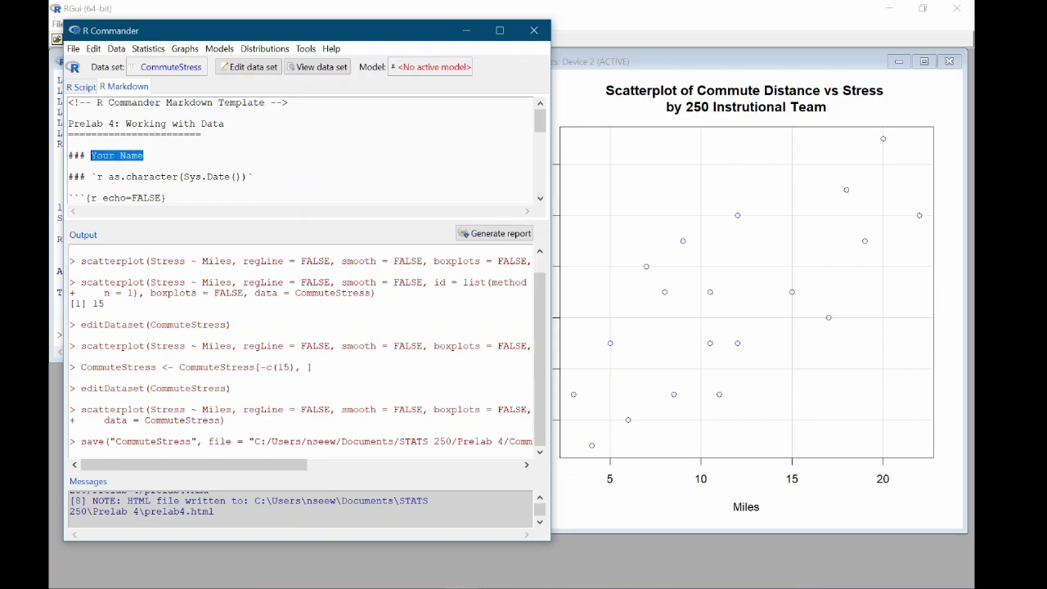
pyautogui.write('250 Instruc')
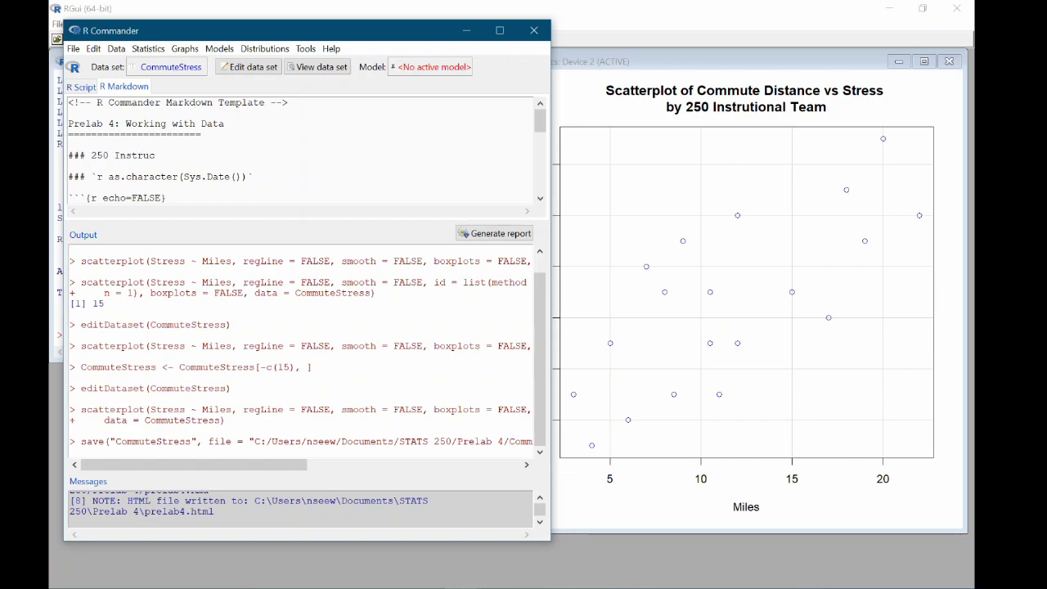
pyautogui.write('tional Team')
pyautogui.click(73, 49)
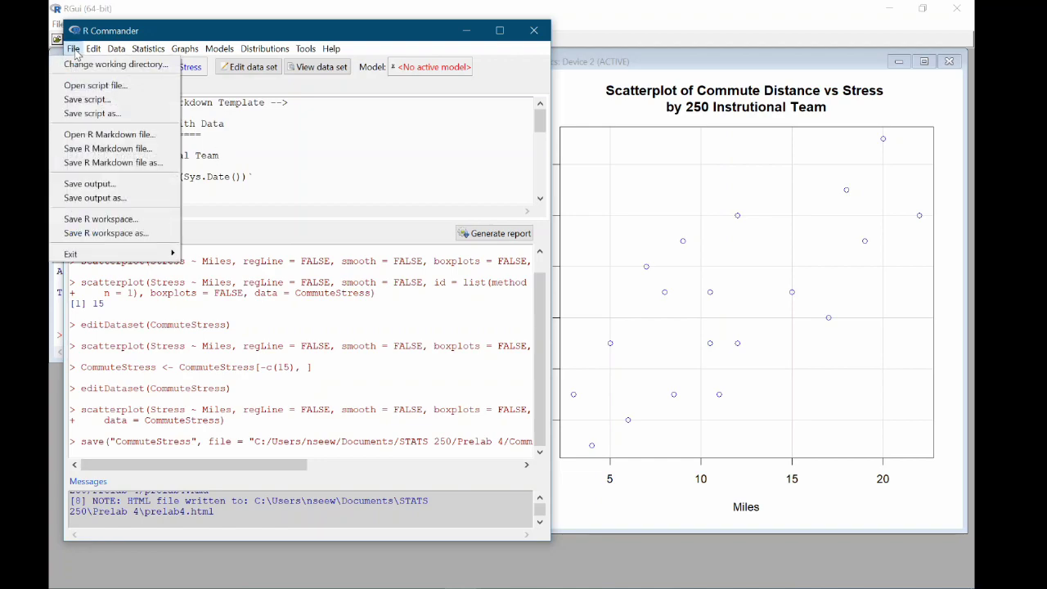
pyautogui.click(115, 149)
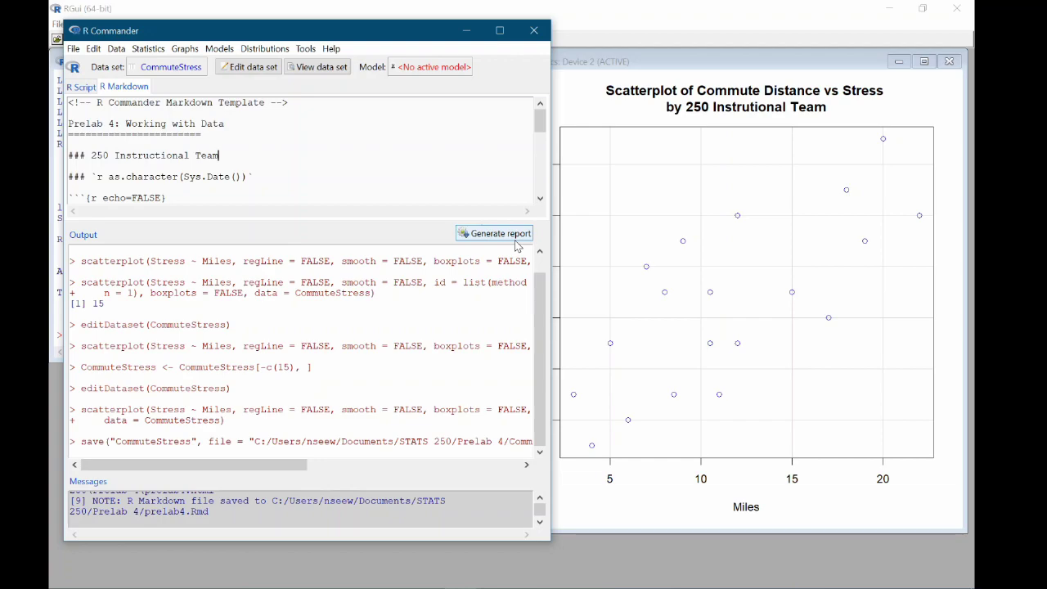